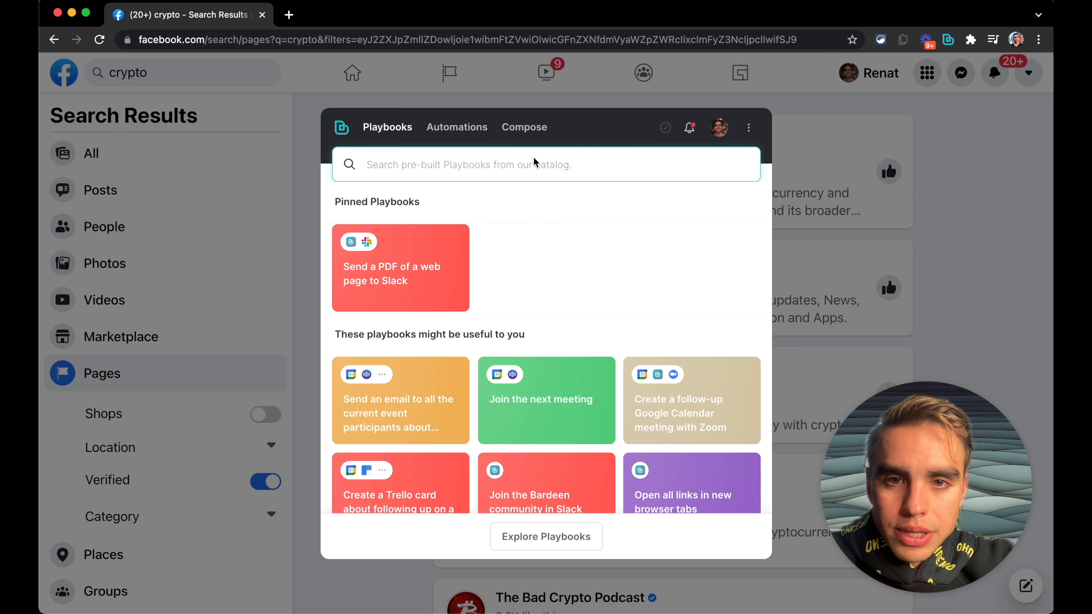
Step: Create a new List / Table scraper model named FB pages
click(524, 130)
click(541, 159)
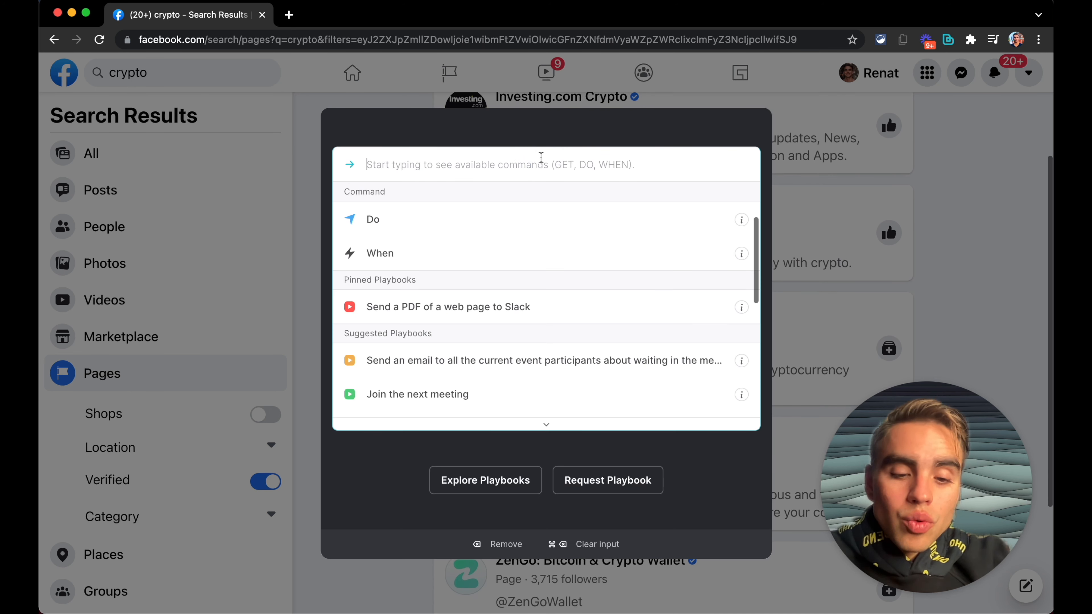
text(new)
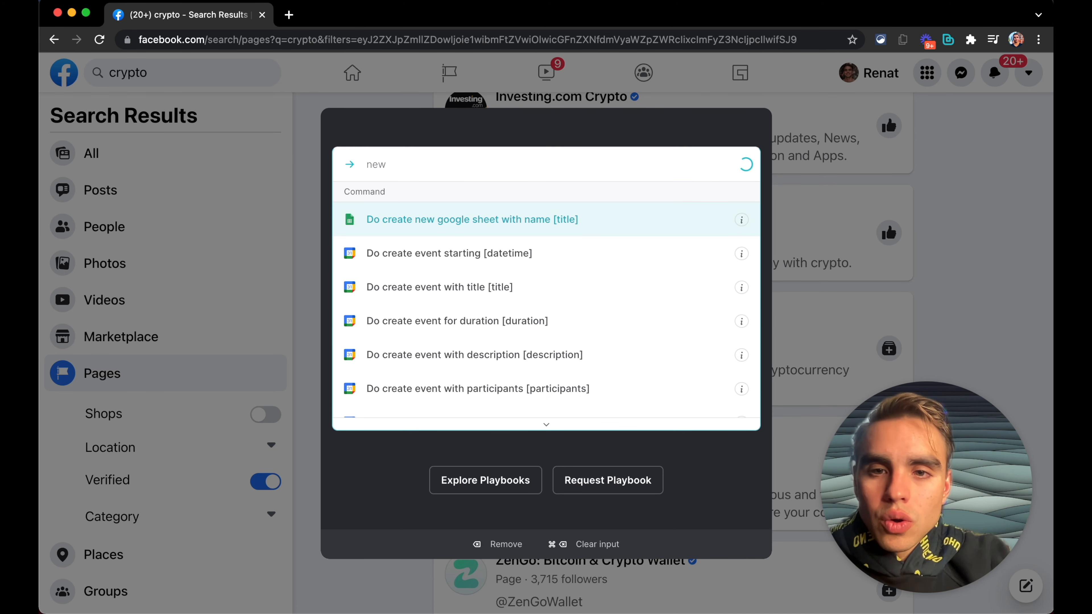
text( sc)
key(Return)
key(Return)
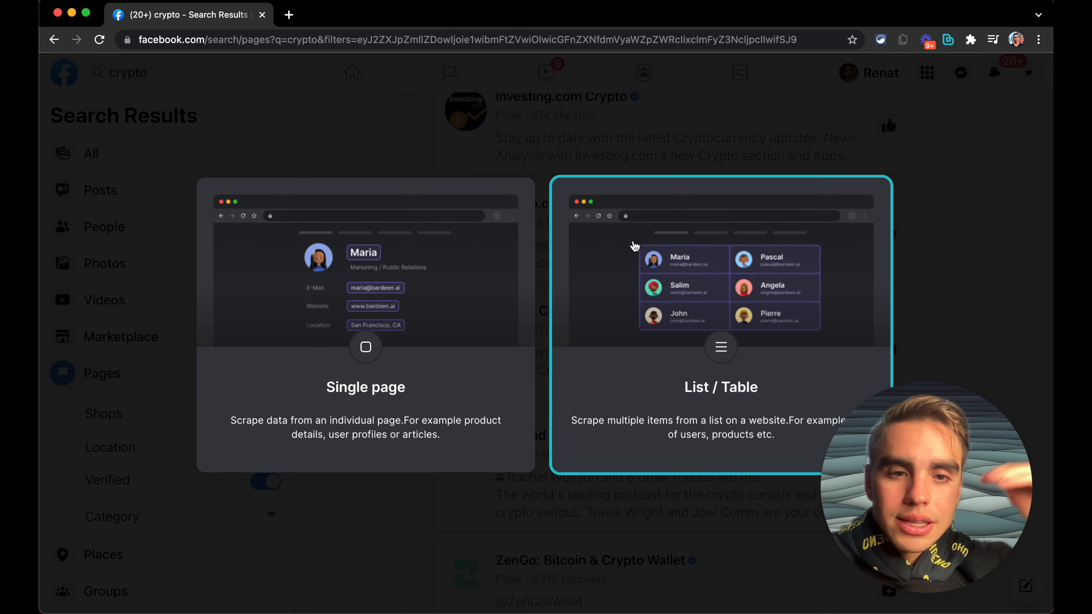
click(634, 246)
key(super+a)
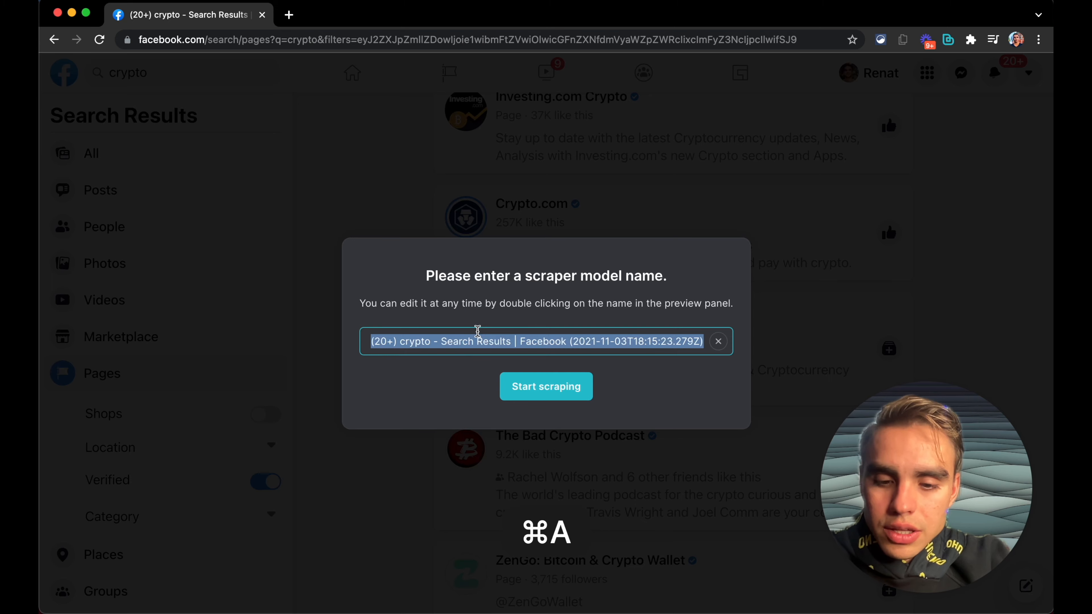
text(FB pages)
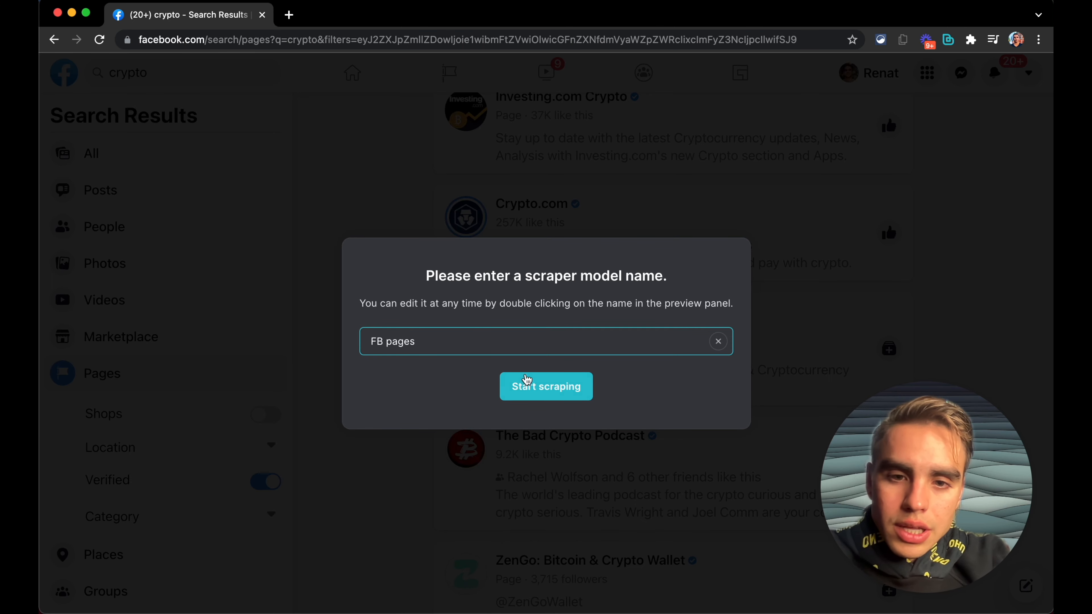
click(527, 379)
Step: Define the list by selecting the titles of the first two pages, CNBC Crypto and Investing.com Crypto
scroll(516, 241, up, 3)
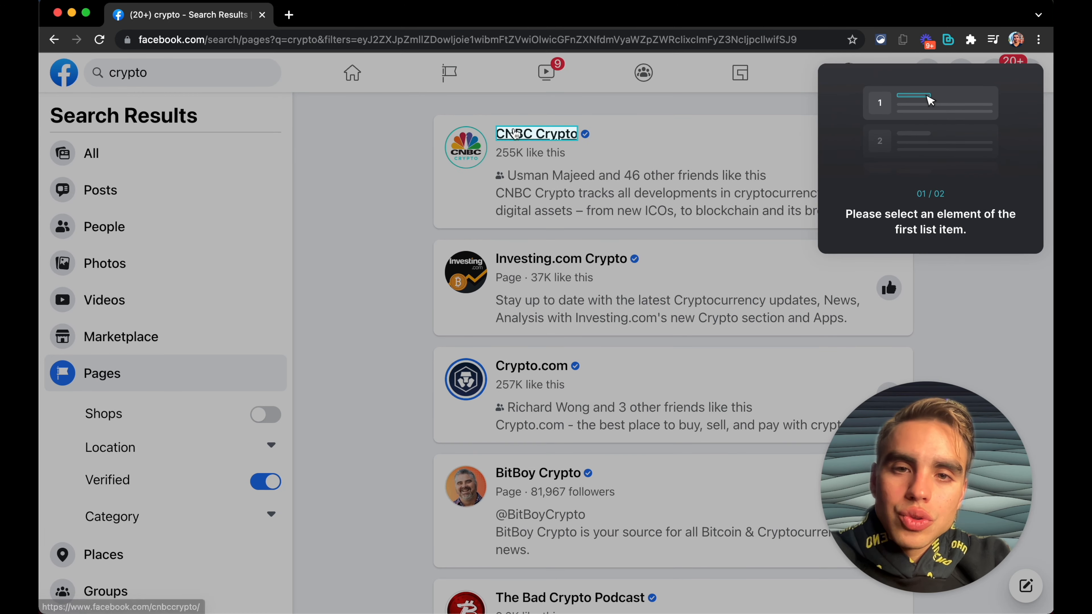
click(515, 133)
click(533, 258)
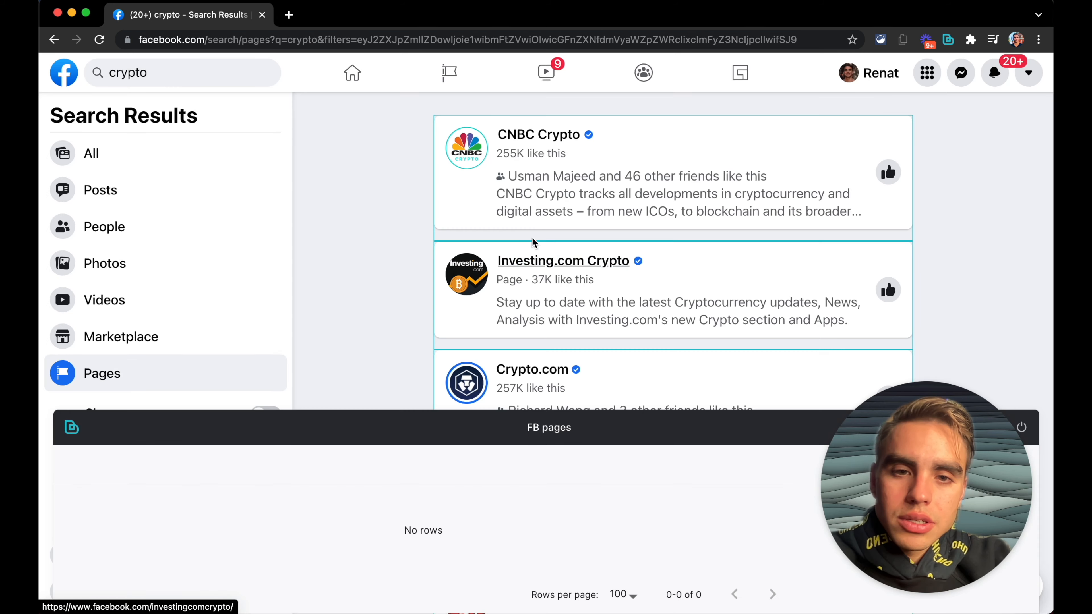
Step: Add the page title as a Text field named Name
click(524, 136)
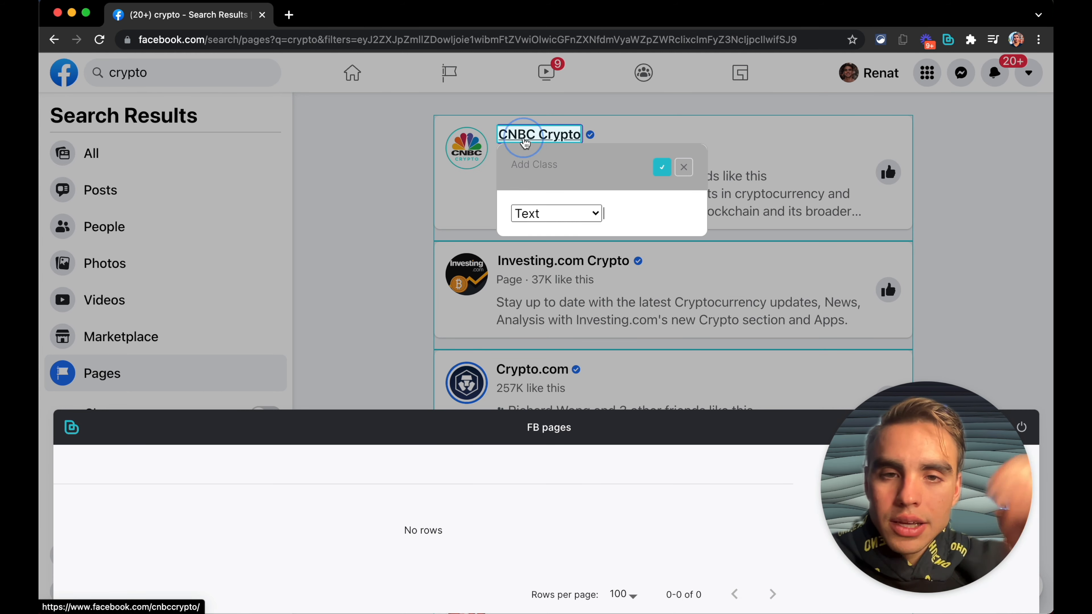
text(Name)
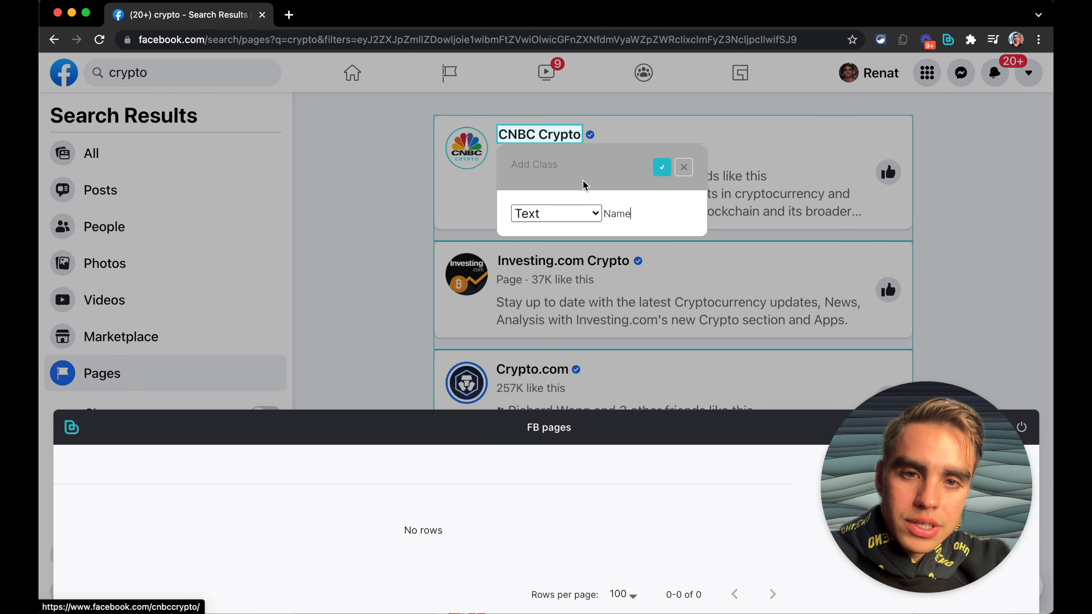
click(663, 167)
Step: Add the page title's link as a Link field
click(559, 137)
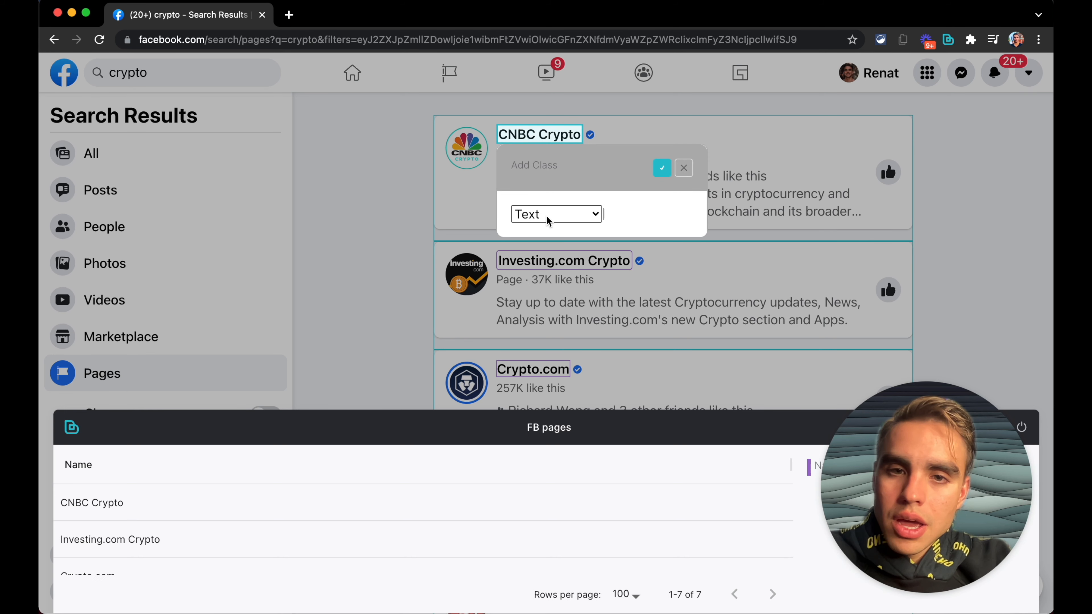
click(555, 214)
click(558, 235)
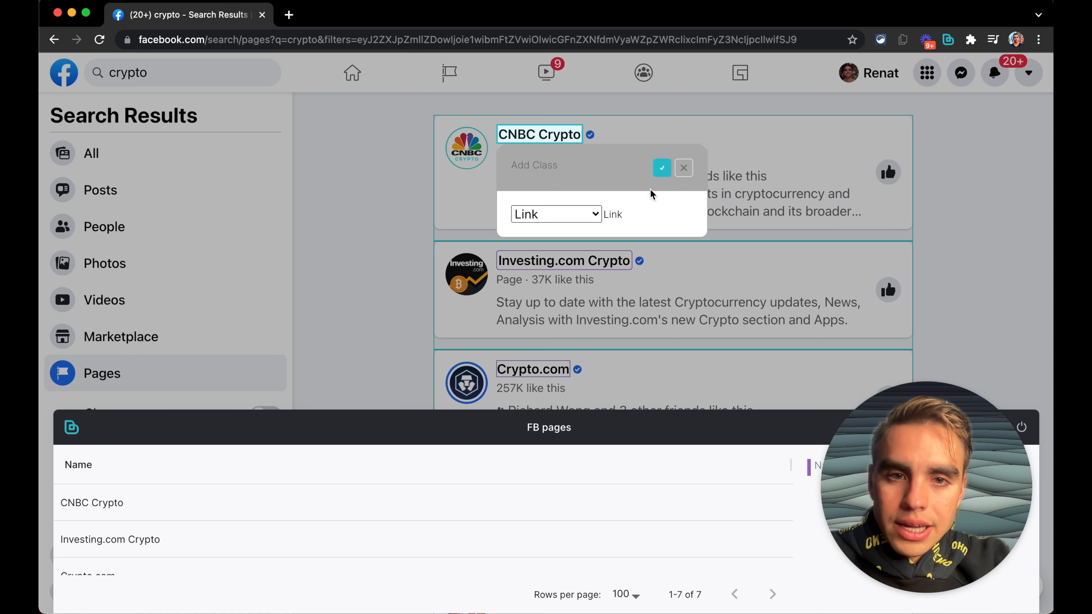
click(662, 167)
Step: Finish the scraper model, choosing Infinite Scroll pagination
scroll(354, 546, down, 1)
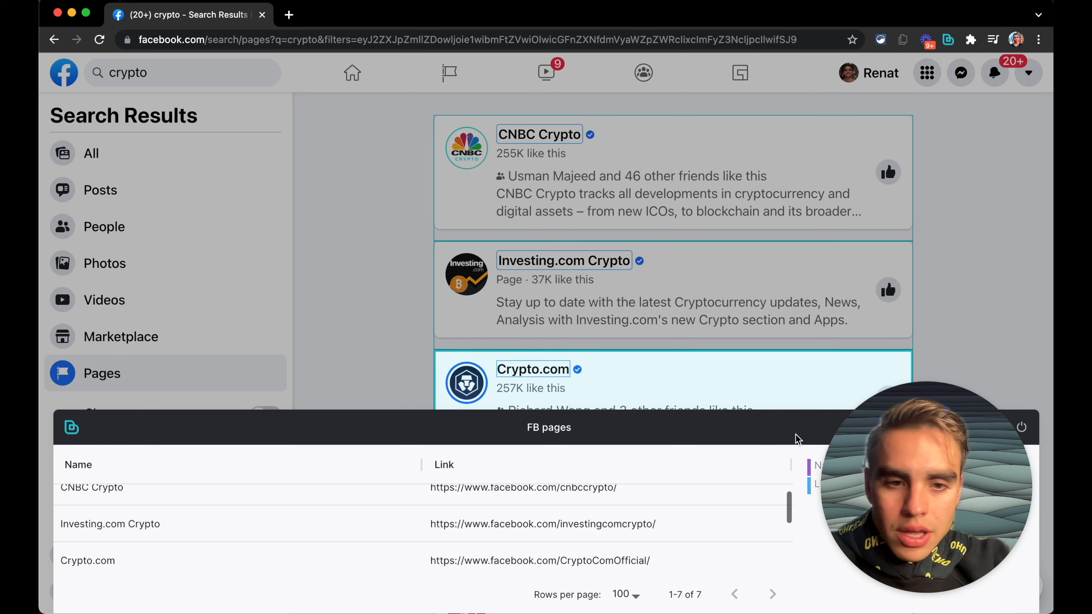
click(993, 428)
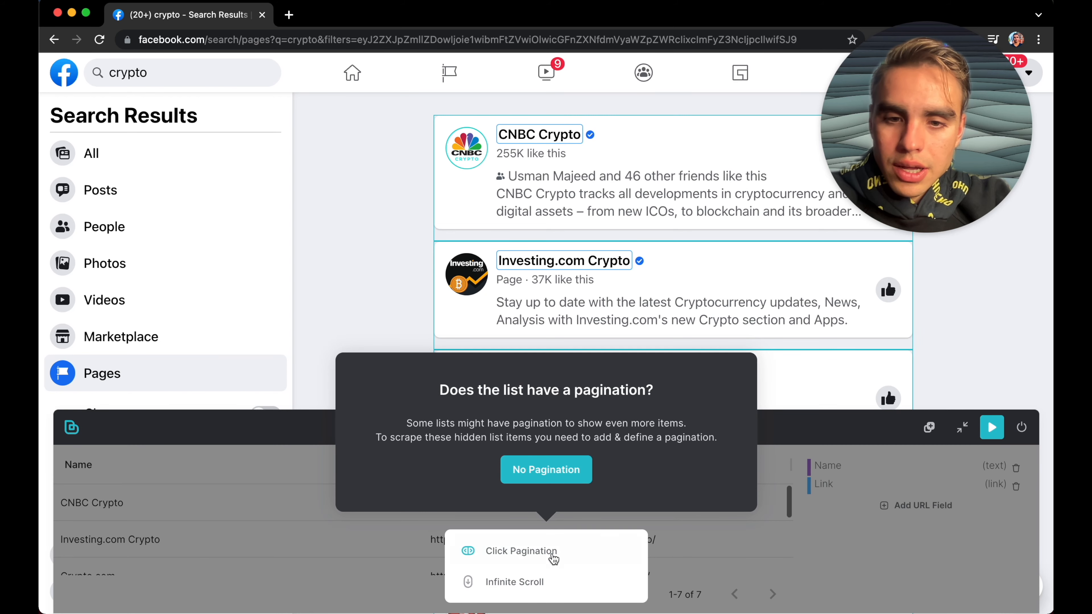
click(504, 585)
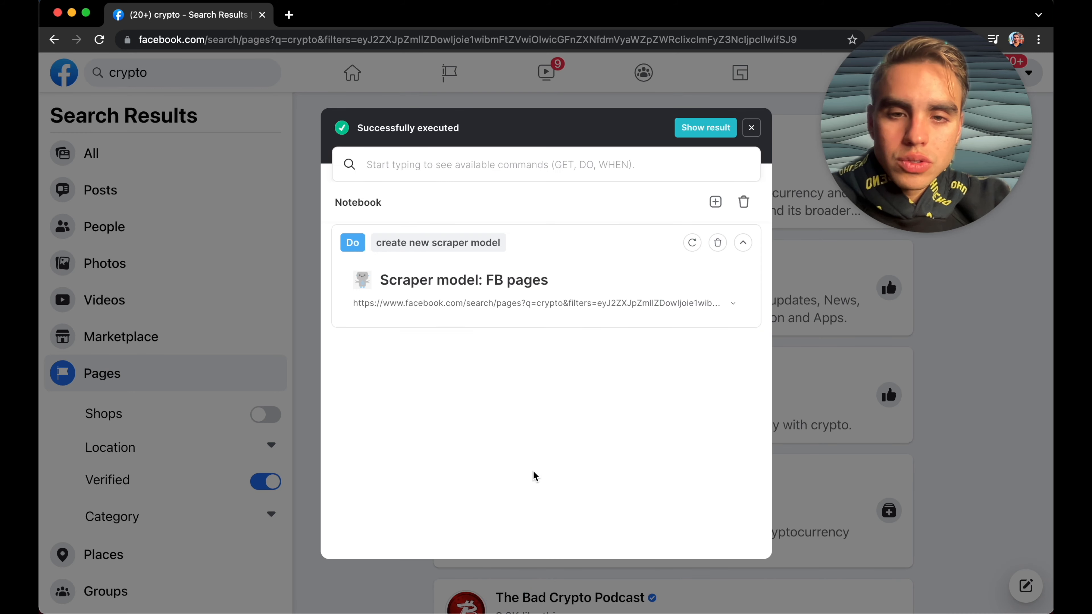
Step: Run Get data using scraper model with the last model, FB pages
click(497, 167)
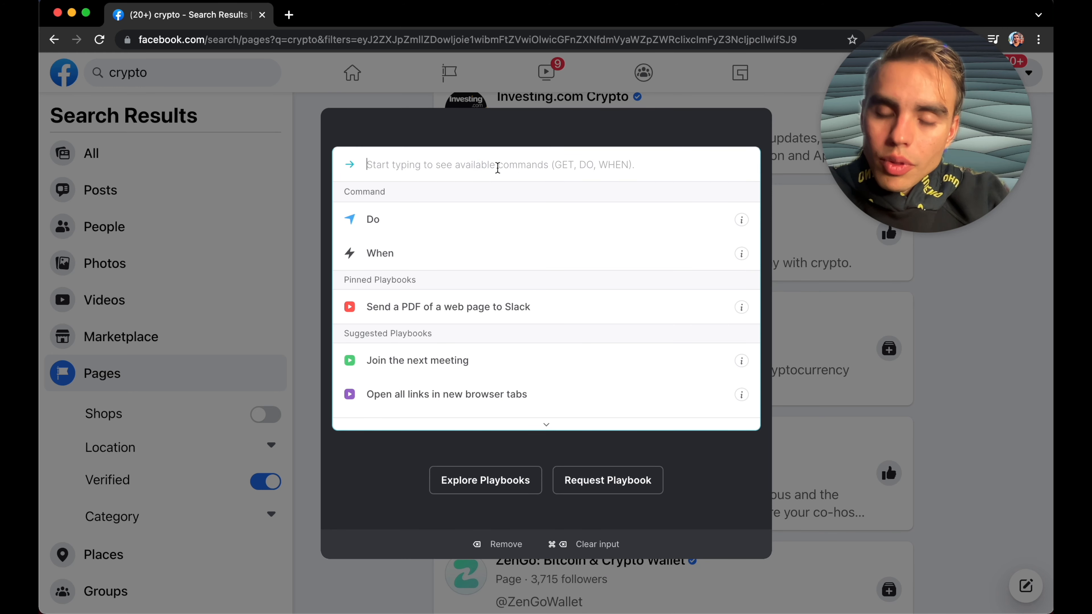
text(get)
key(Return)
text(data )
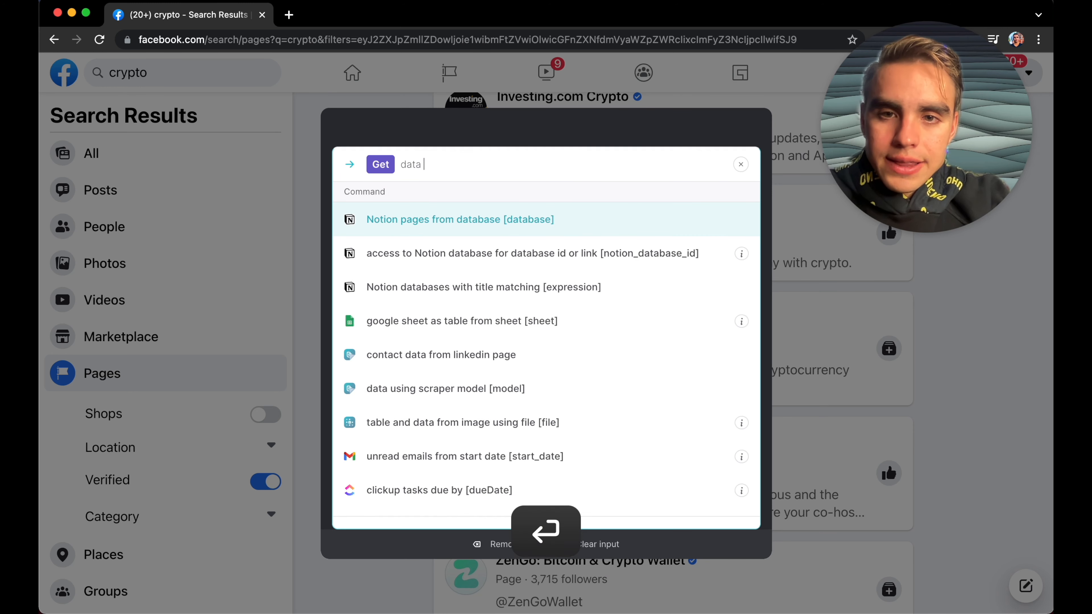
text(using)
key(Return)
key(Down)
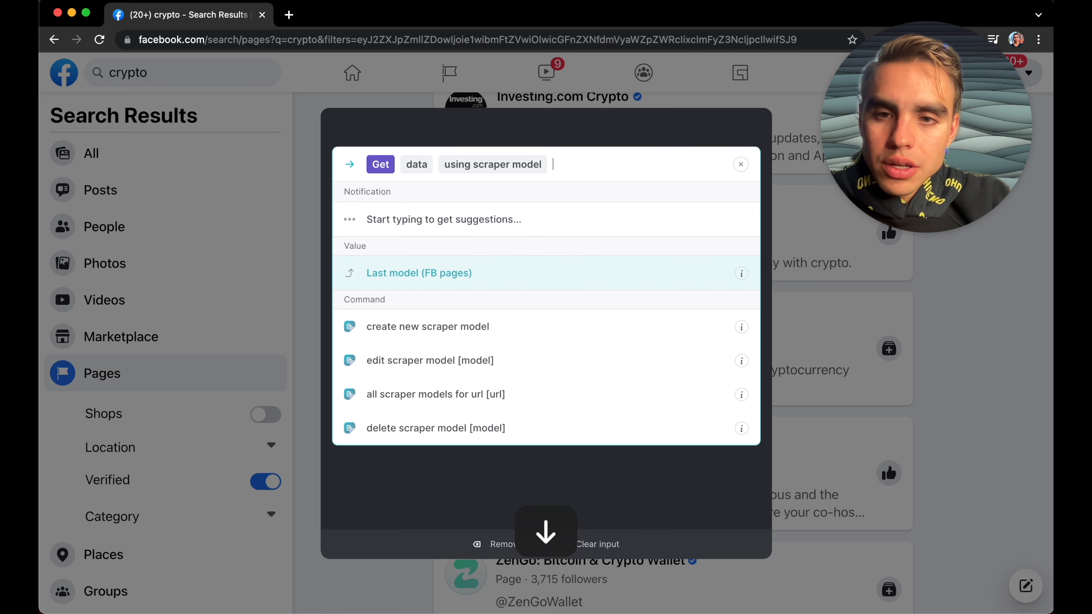
key(Return)
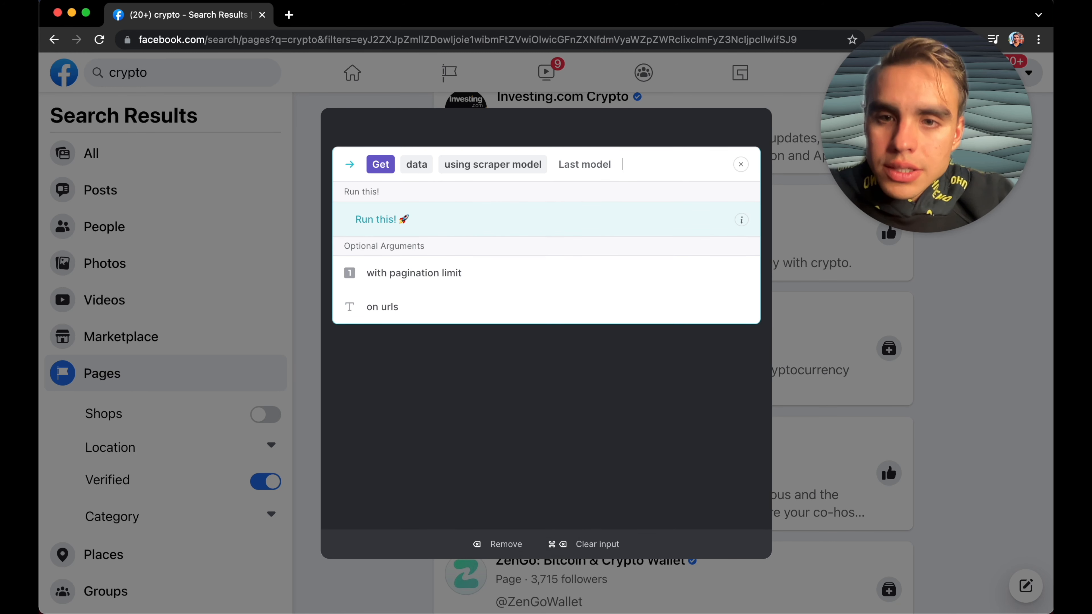
key(Down)
key(Up)
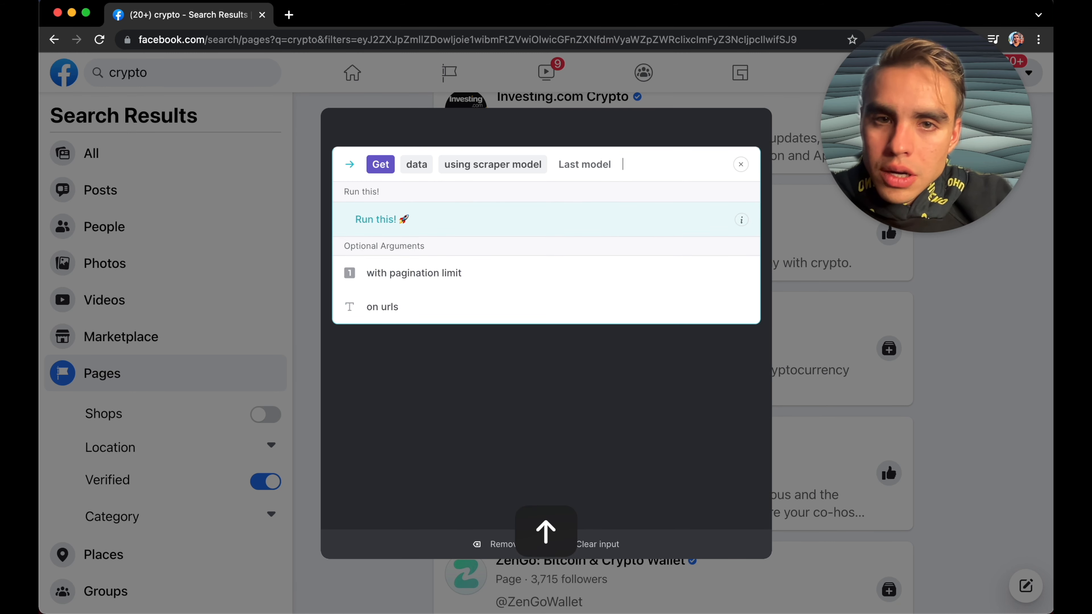
click(509, 220)
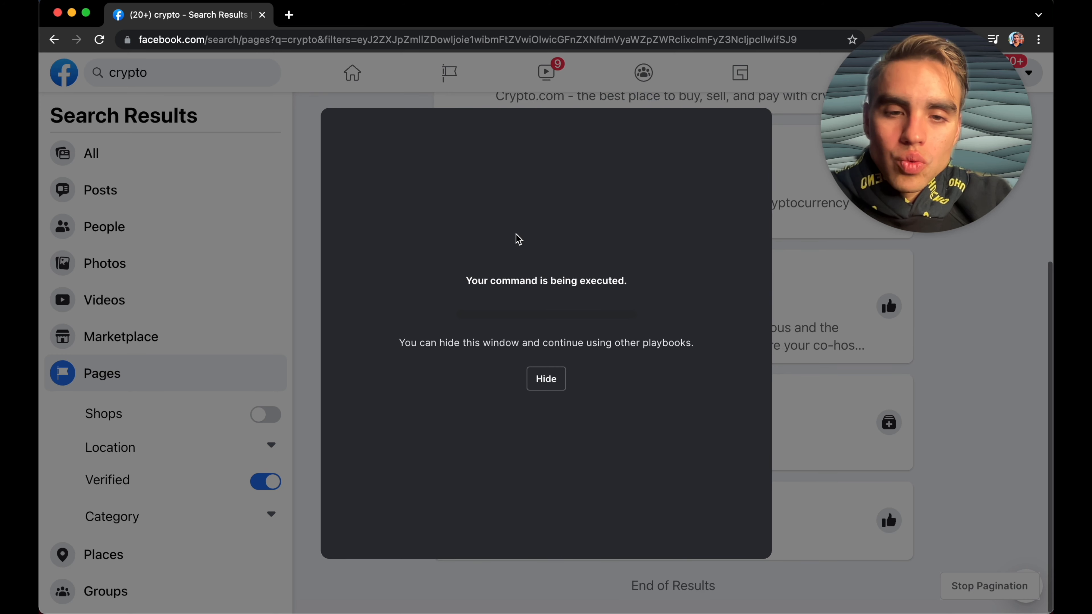
Step: Hide the running command, reopen the notebook and view the full scraped table in a new tab before closing it
click(543, 381)
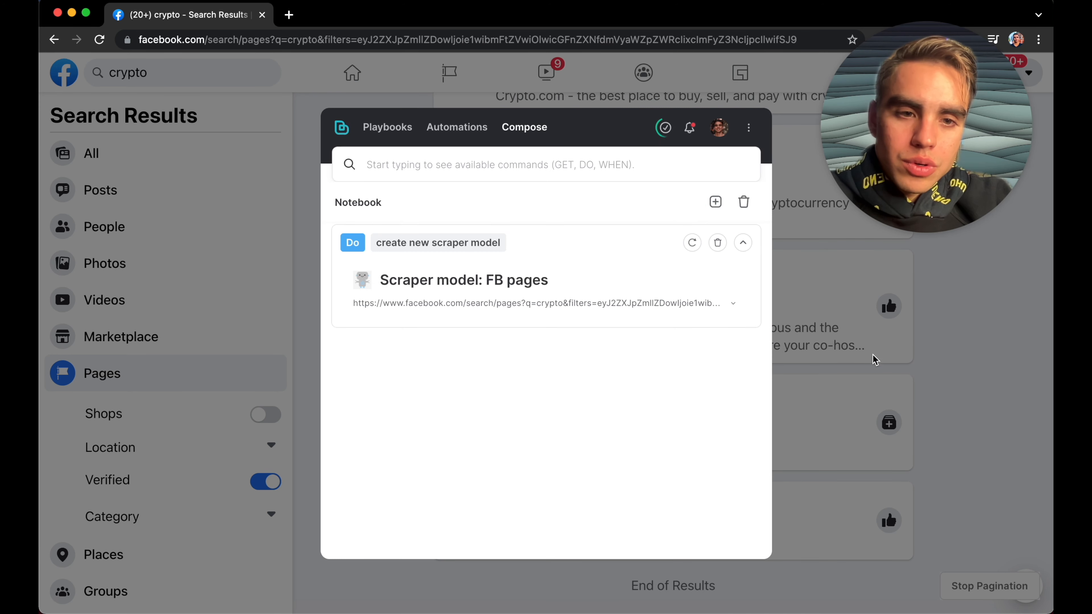
click(693, 242)
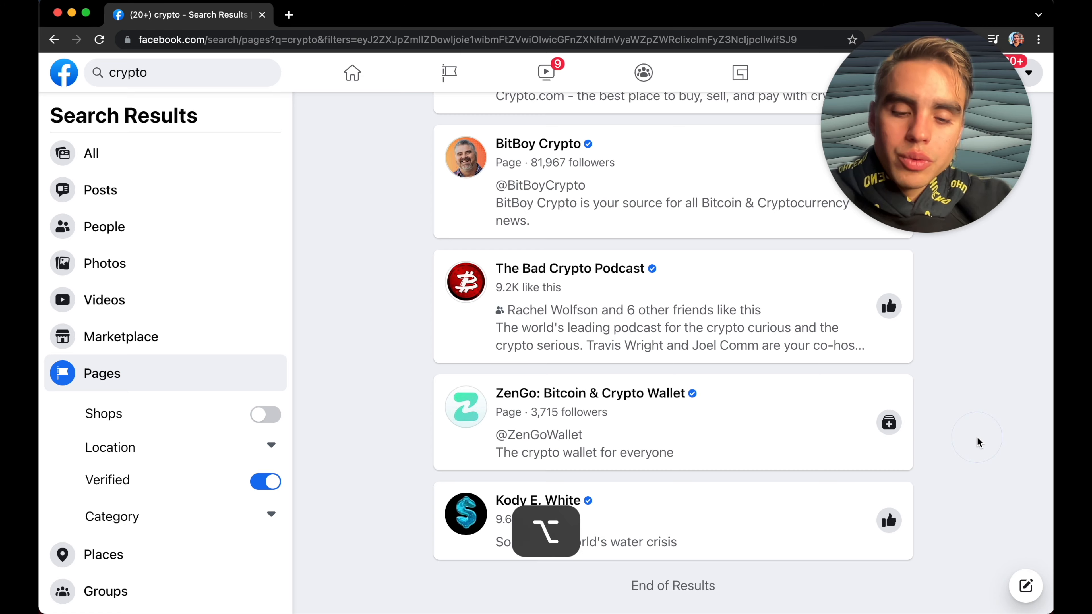
key(alt+b)
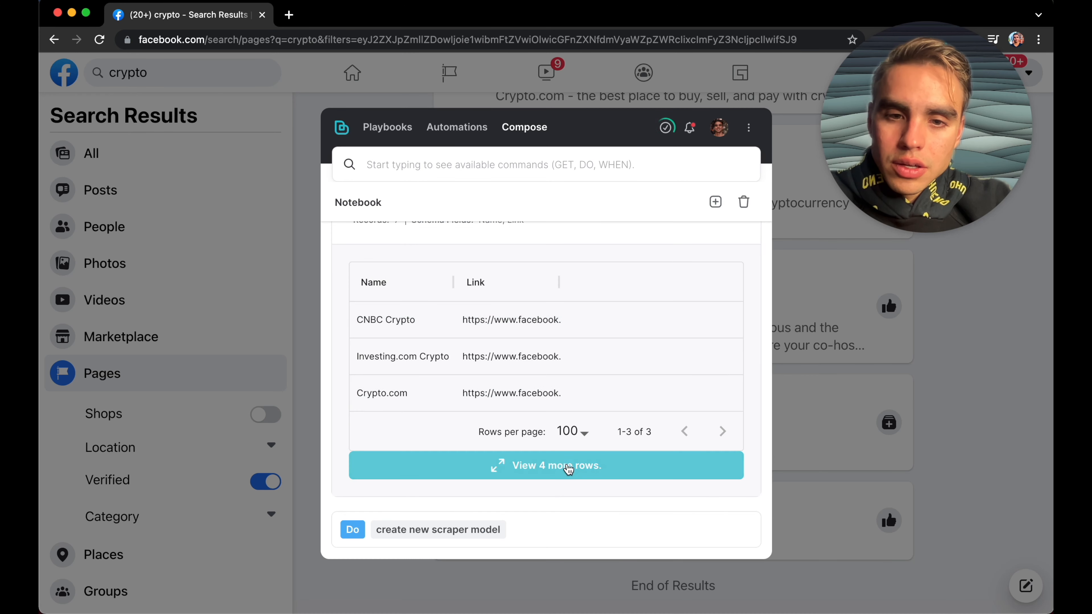
click(566, 466)
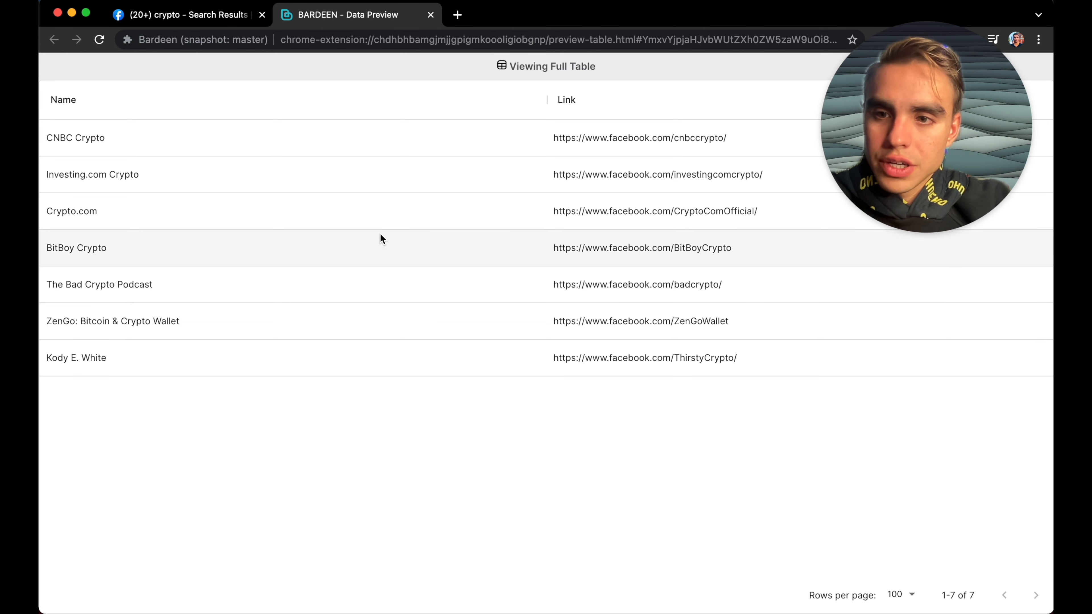
key(super+w)
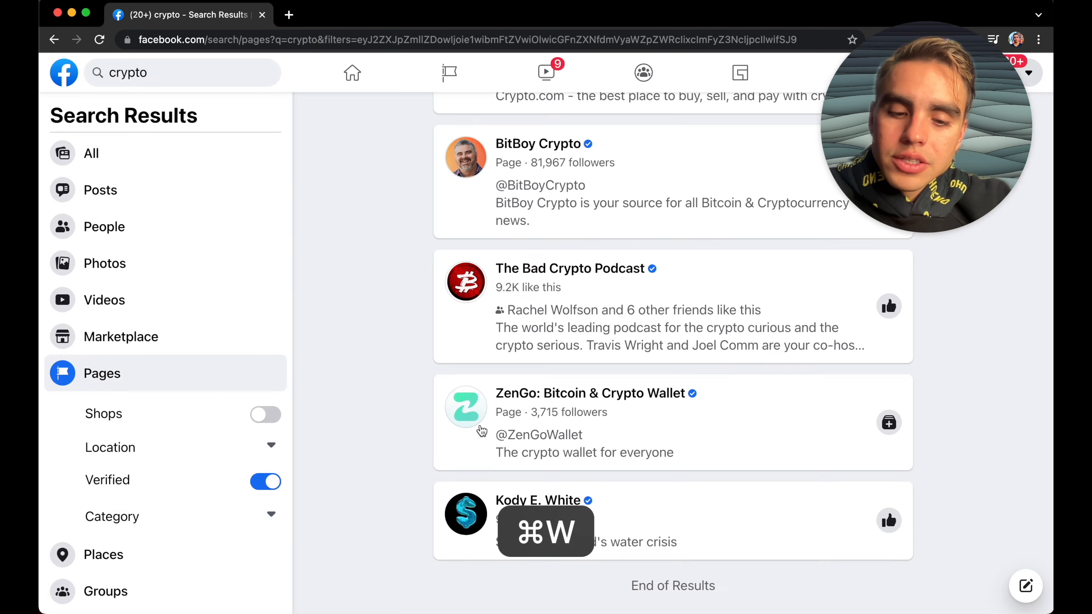
Step: Create a new Google Sheet named FB Pages
key(alt+b)
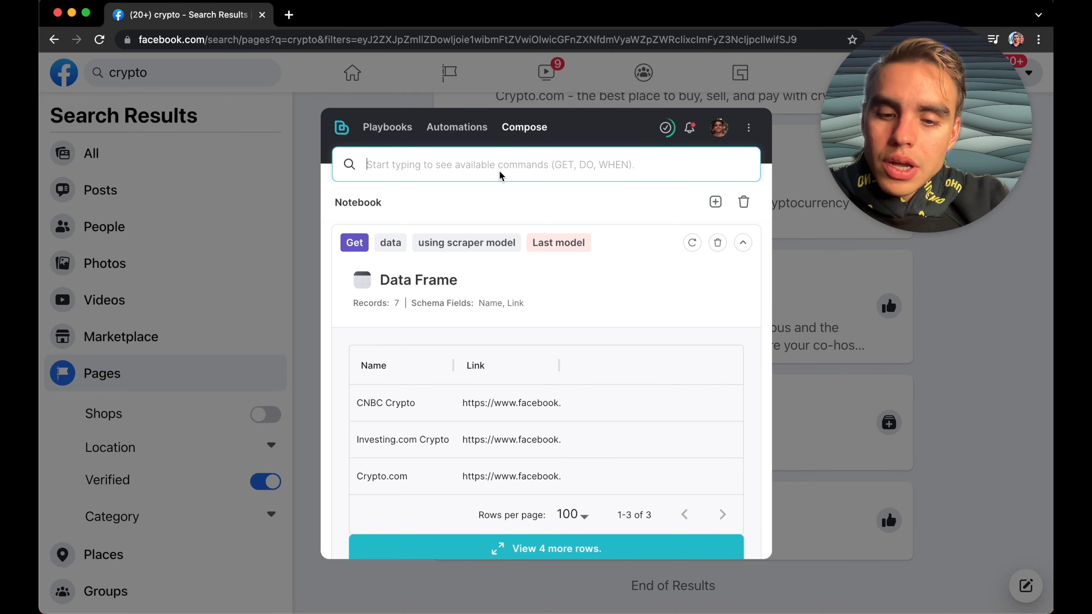
text(new s)
key(Down)
key(Down)
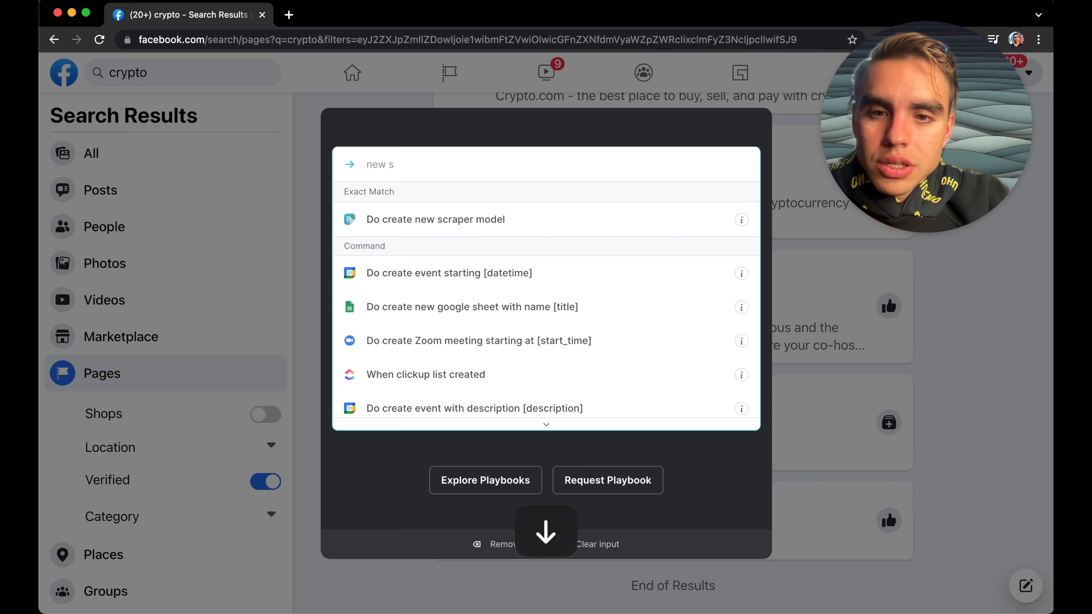
key(Return)
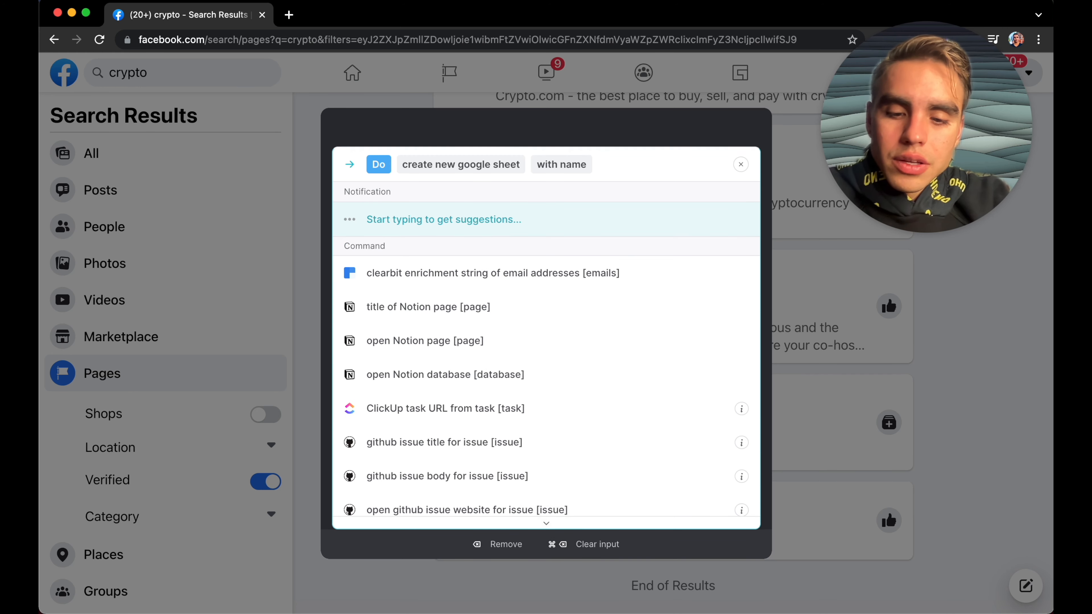
text(FB Pages)
key(Return)
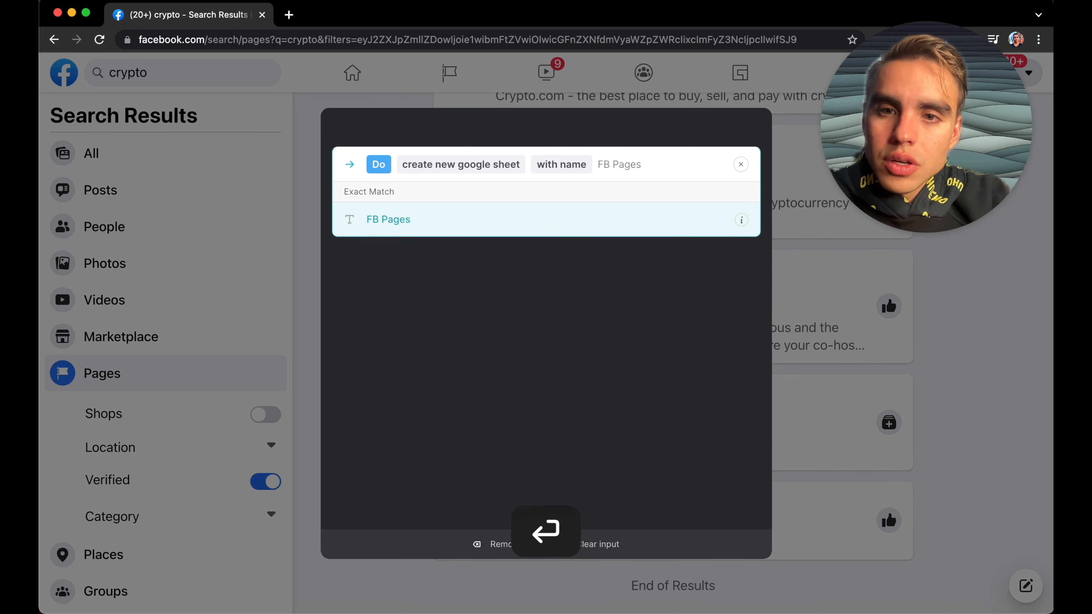
click(536, 209)
click(551, 233)
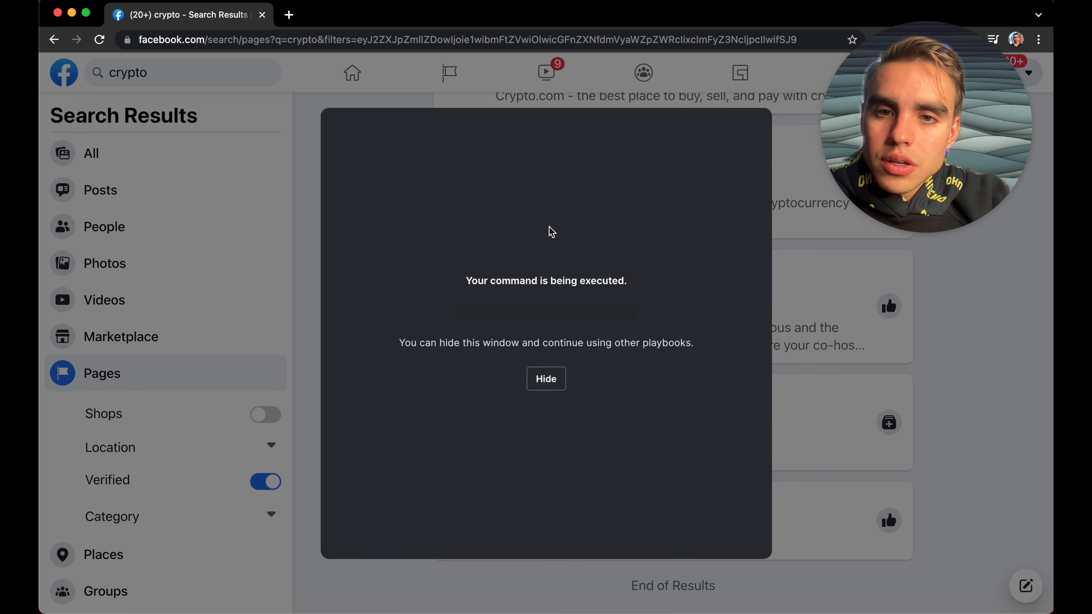
click(545, 379)
Step: Append the rows of the last scraped table to the FB Pages Google Sheet
click(509, 167)
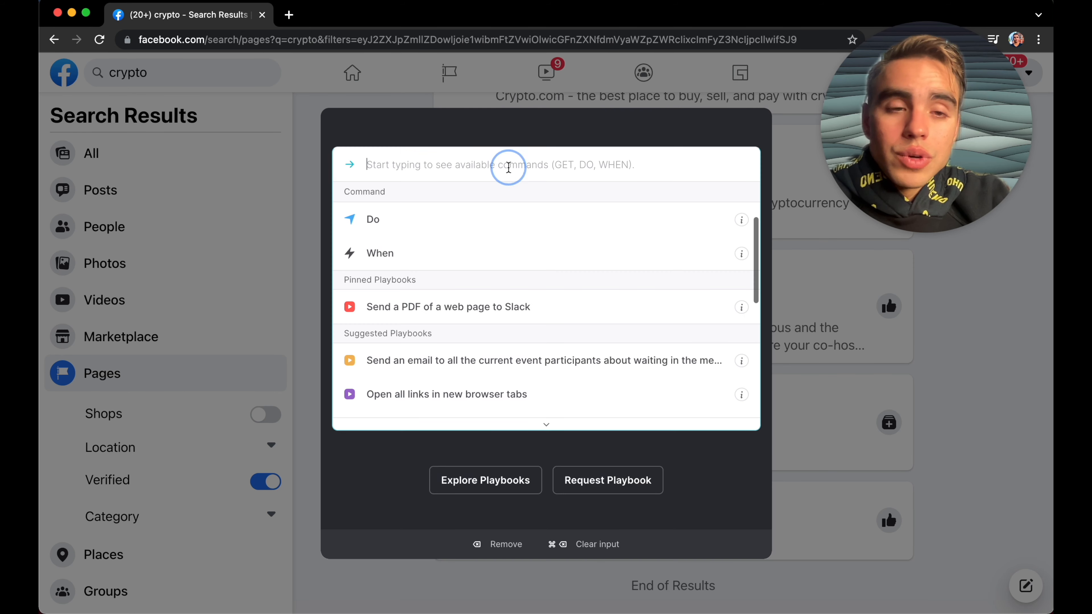
text(append)
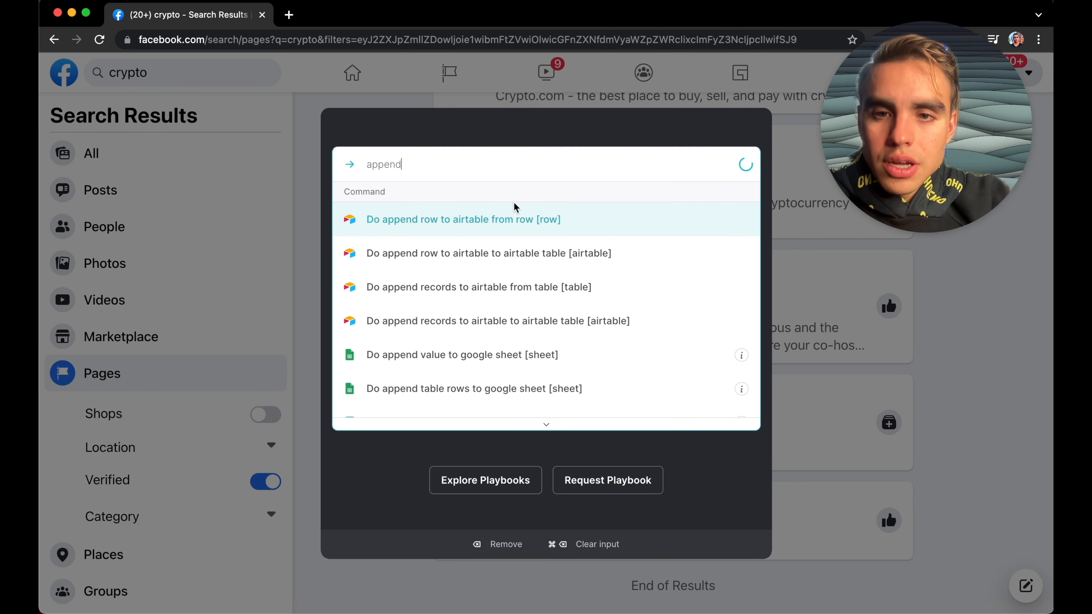
scroll(536, 345, down, 1)
click(548, 376)
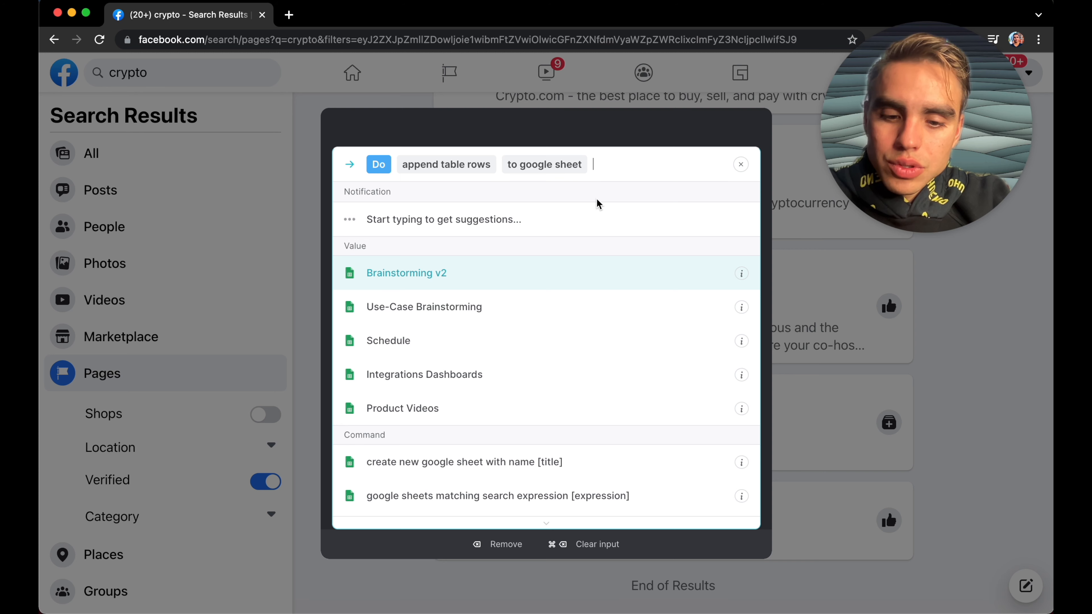
text(FB)
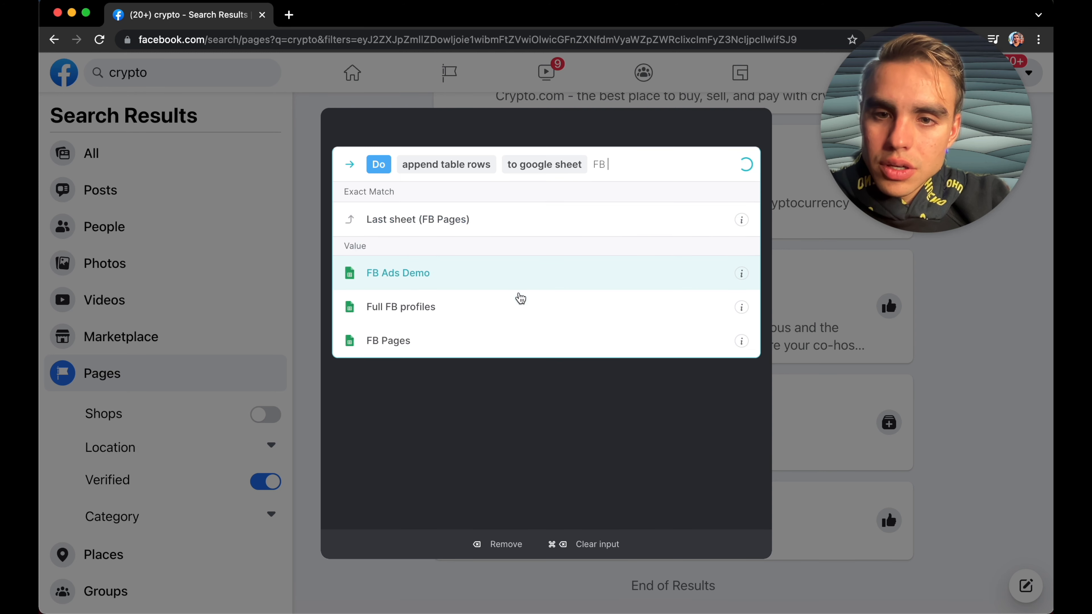
click(524, 334)
click(518, 236)
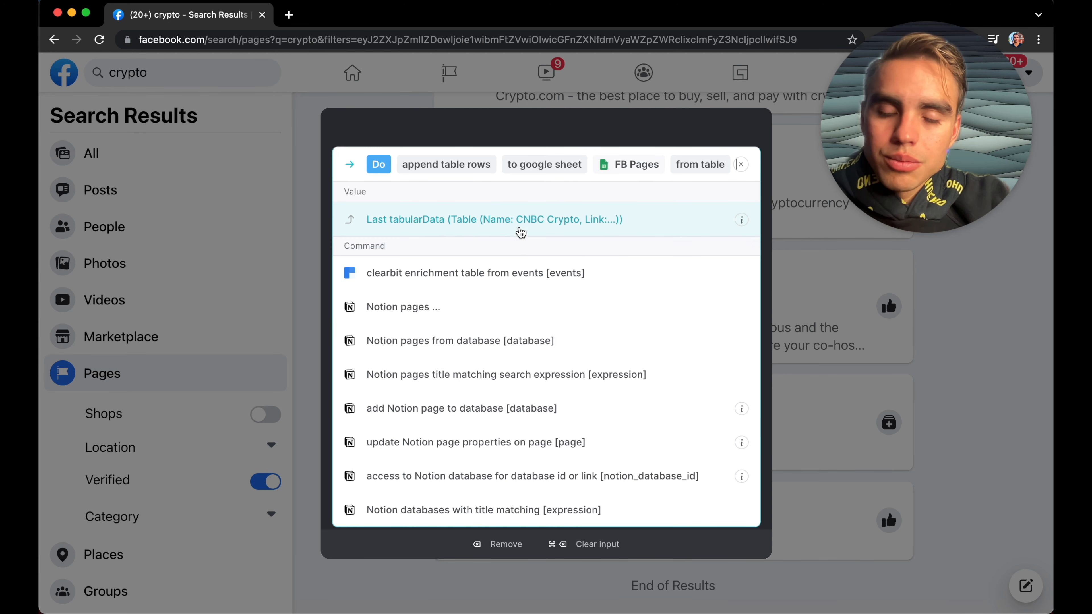
click(521, 233)
click(521, 233)
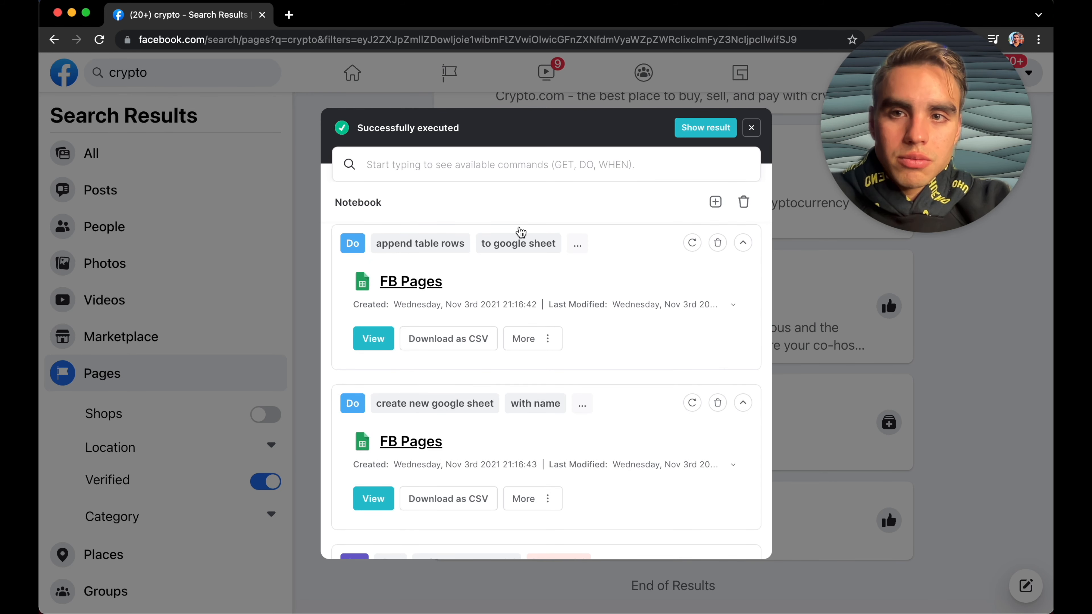
Step: Delete the create new Google Sheet command from the notebook
scroll(572, 321, down, 1)
scroll(572, 320, up, 1)
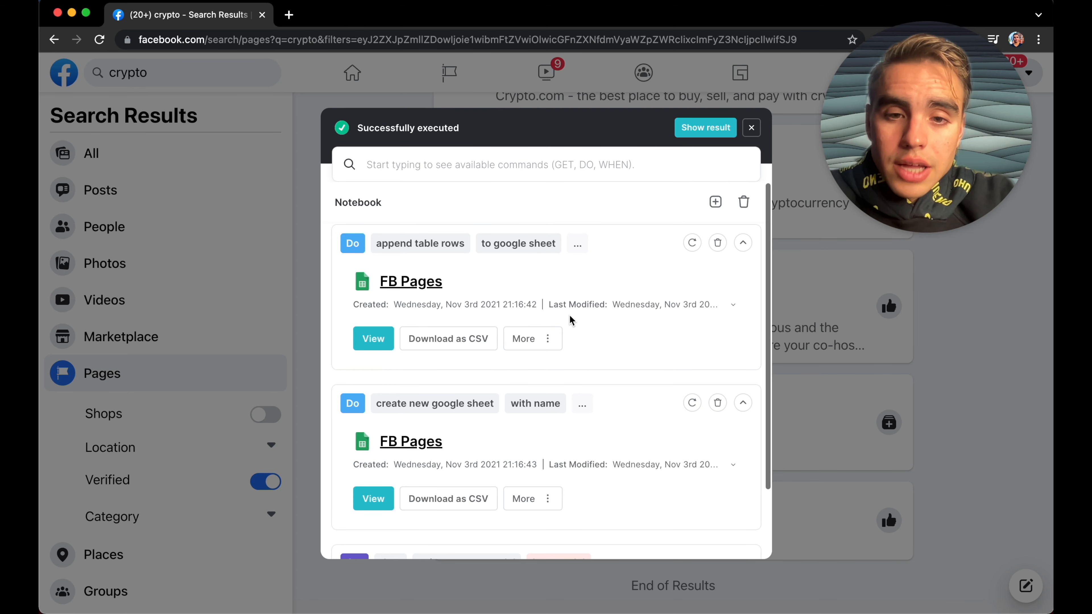
scroll(599, 423, down, 2)
scroll(611, 426, up, 2)
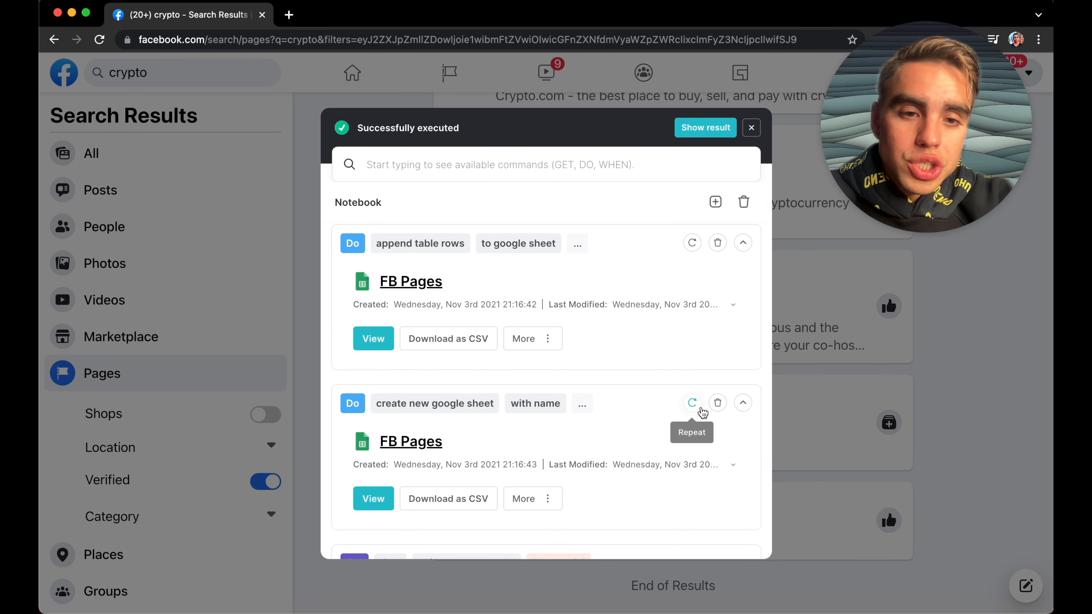
click(715, 404)
scroll(612, 309, up, 5)
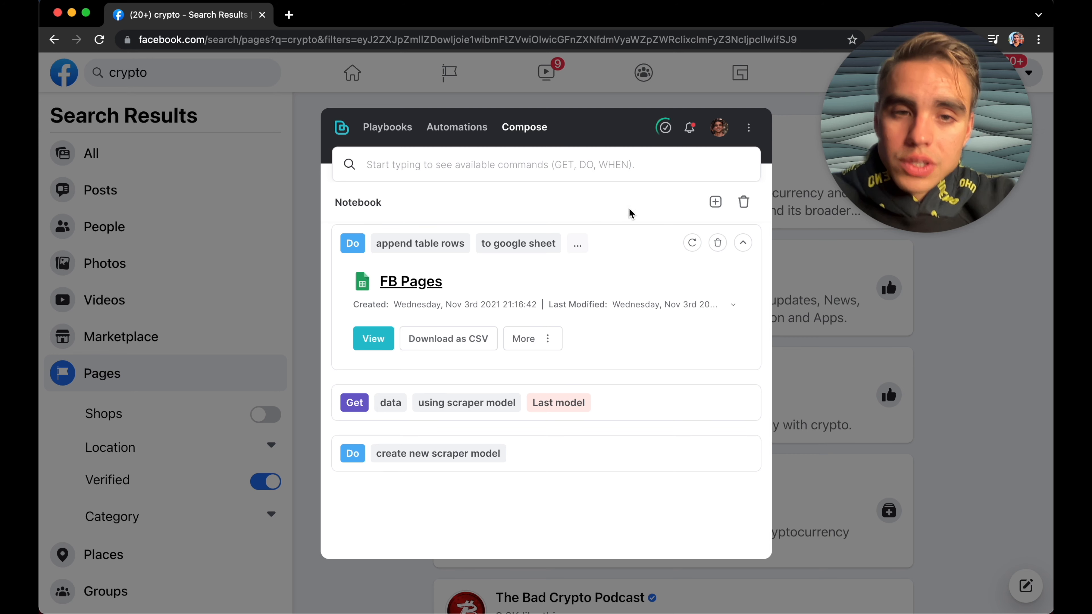
Step: Start saving the notebook as a playbook named Scrape FB pages to Sheets
click(715, 201)
click(555, 209)
key(super+a)
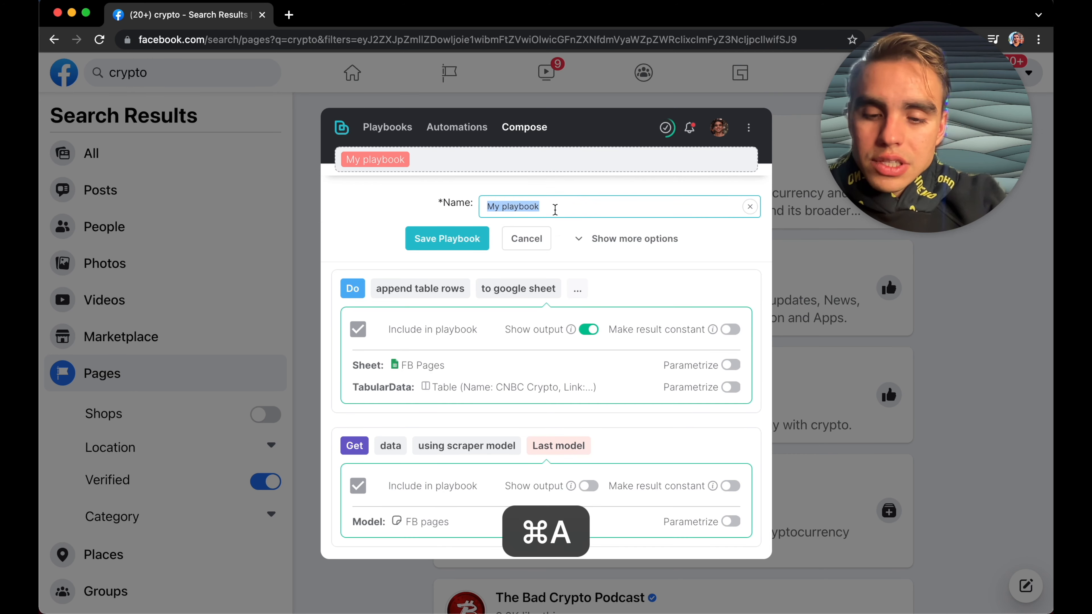
text(Scrape FB pages t)
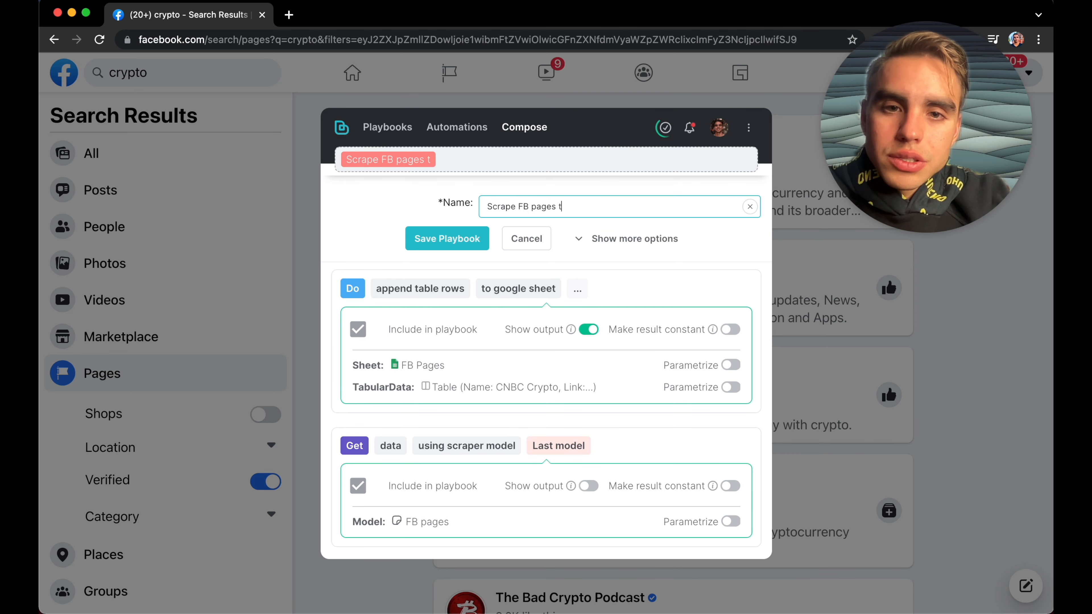
text(o Sheets)
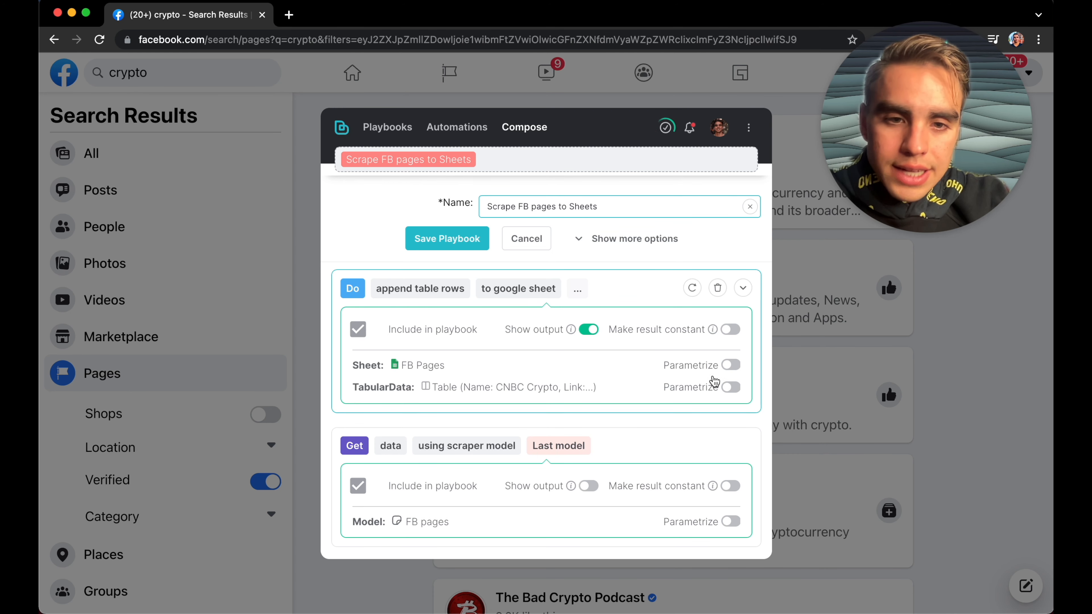
Step: Parametrize the sheet input with the prefix to and save the playbook
scroll(607, 383, down, 3)
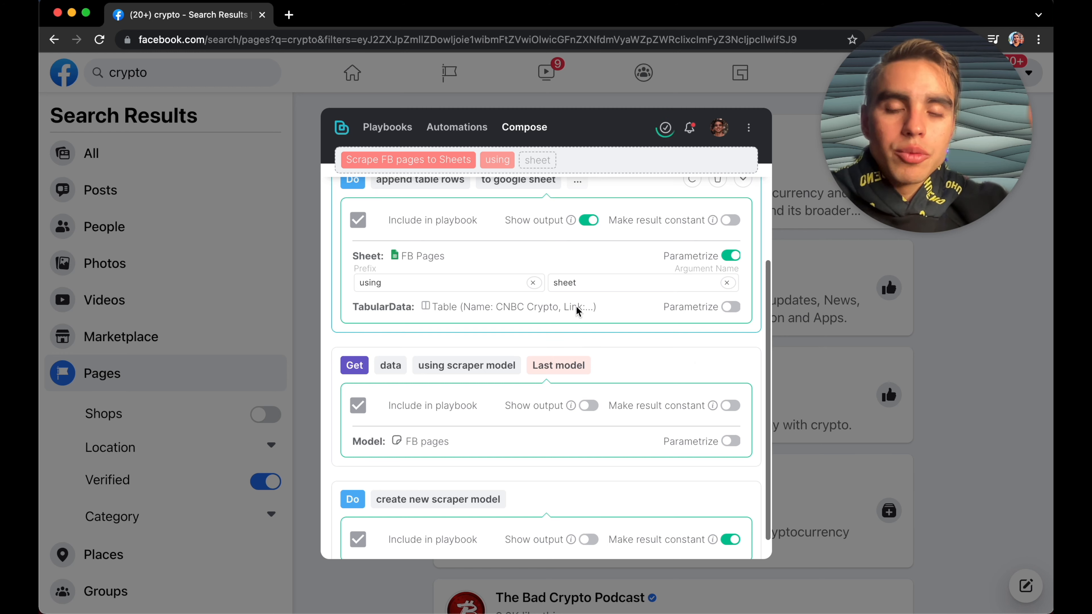
click(507, 283)
key(super+a)
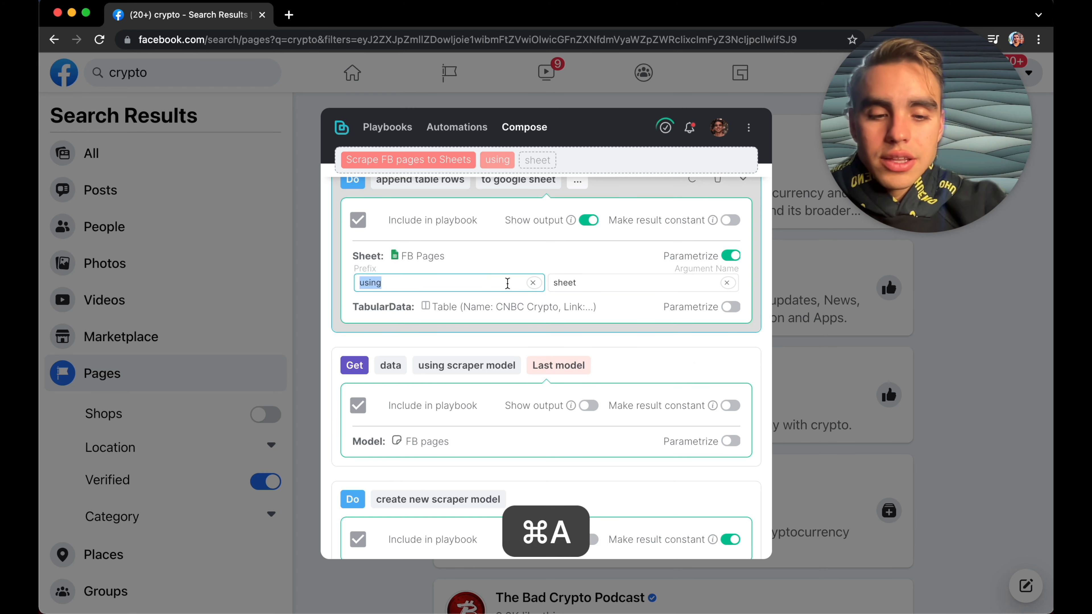
text(to)
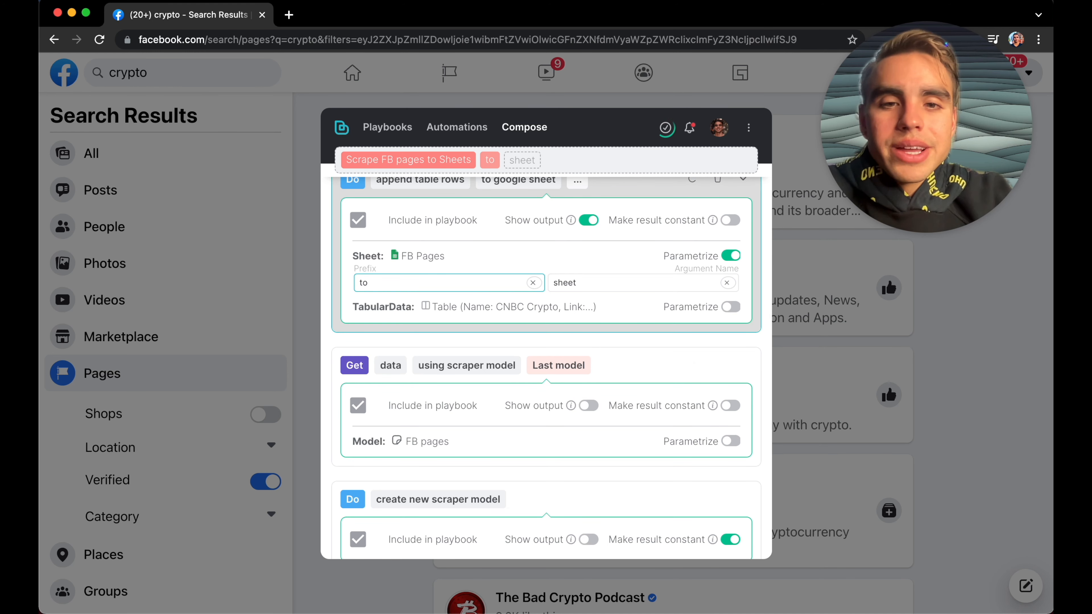
scroll(535, 328, down, 1)
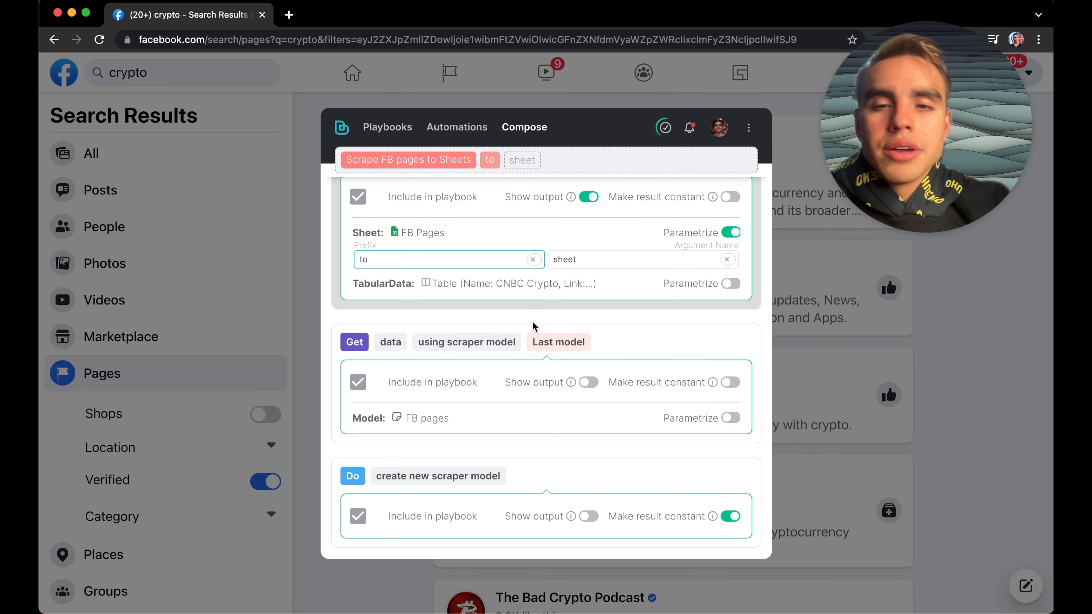
scroll(535, 327, up, 3)
scroll(534, 327, up, 2)
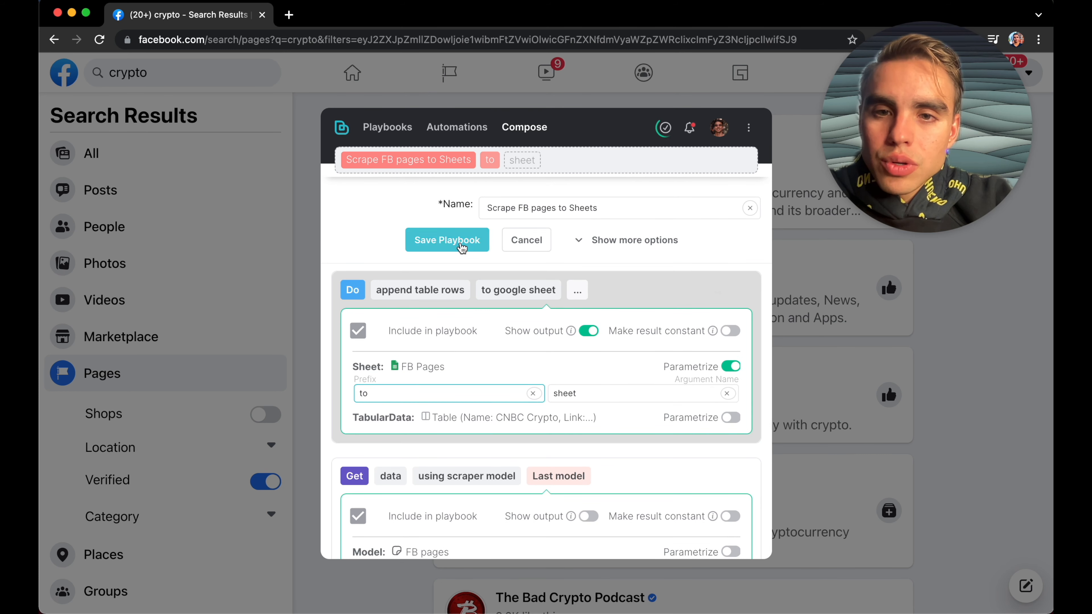
click(457, 244)
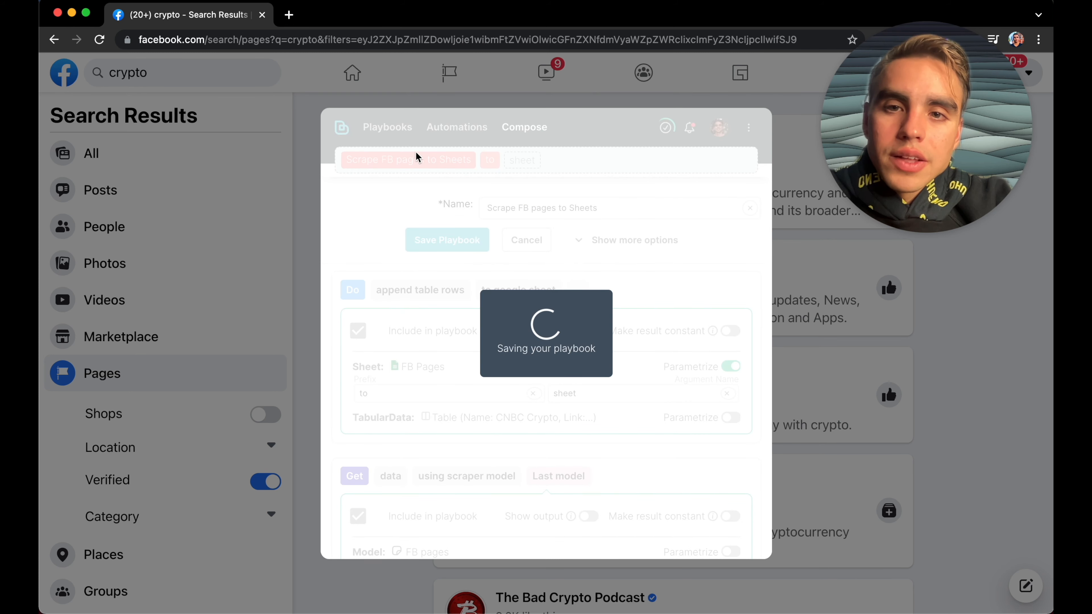
Step: Search Facebook for cats and filter the results to verified pages
click(387, 127)
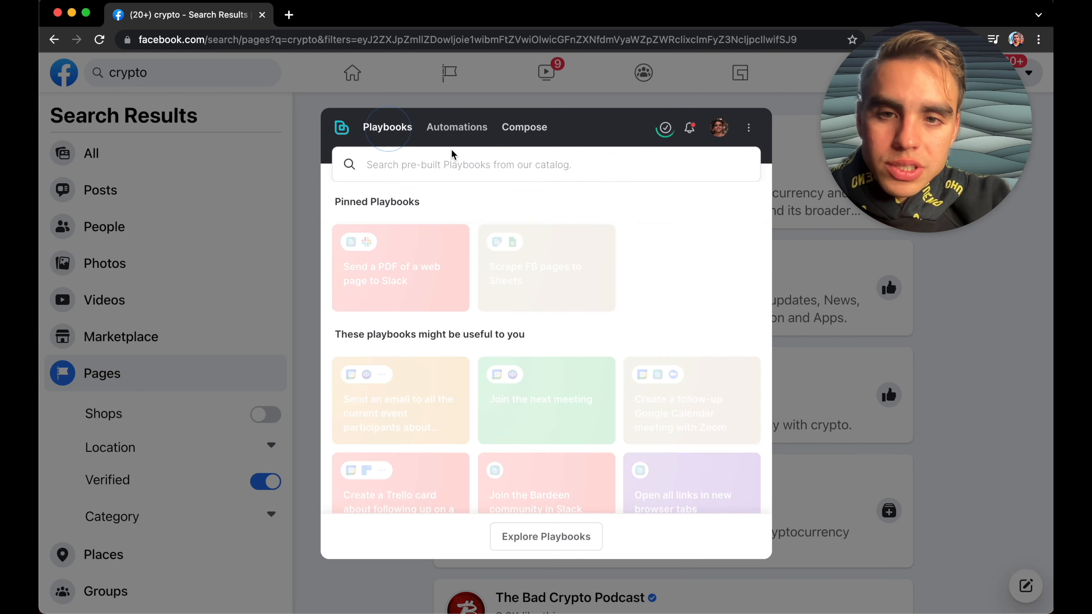
click(310, 214)
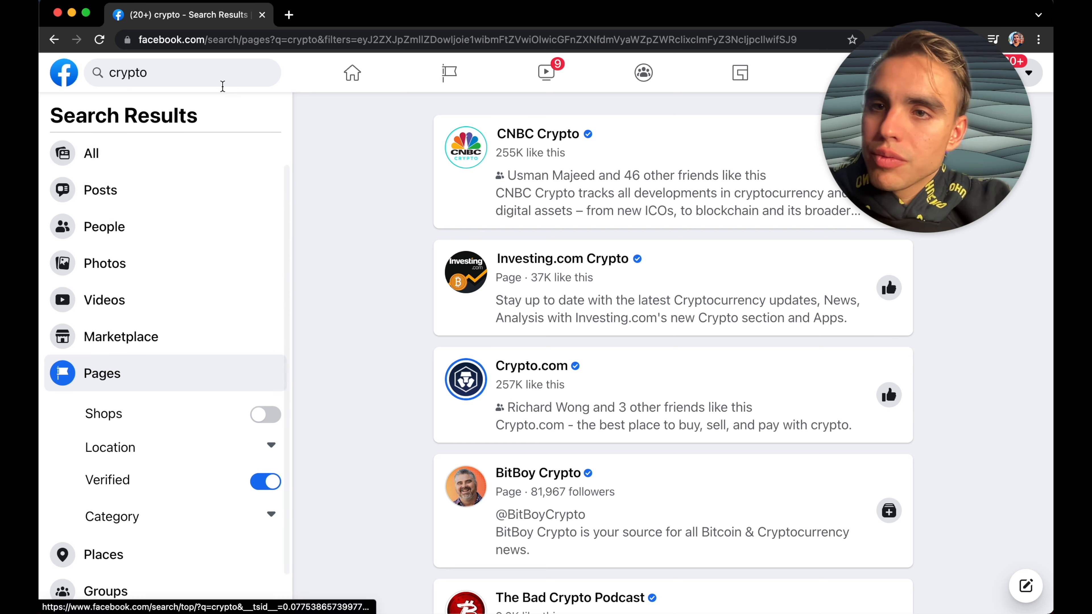
click(211, 71)
text(cats)
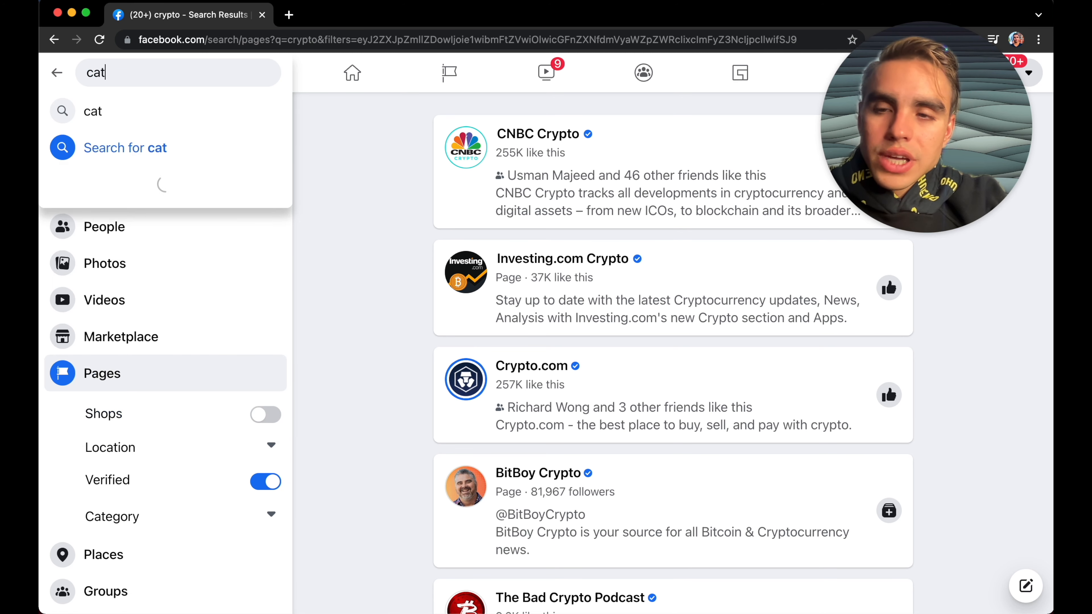
key(Return)
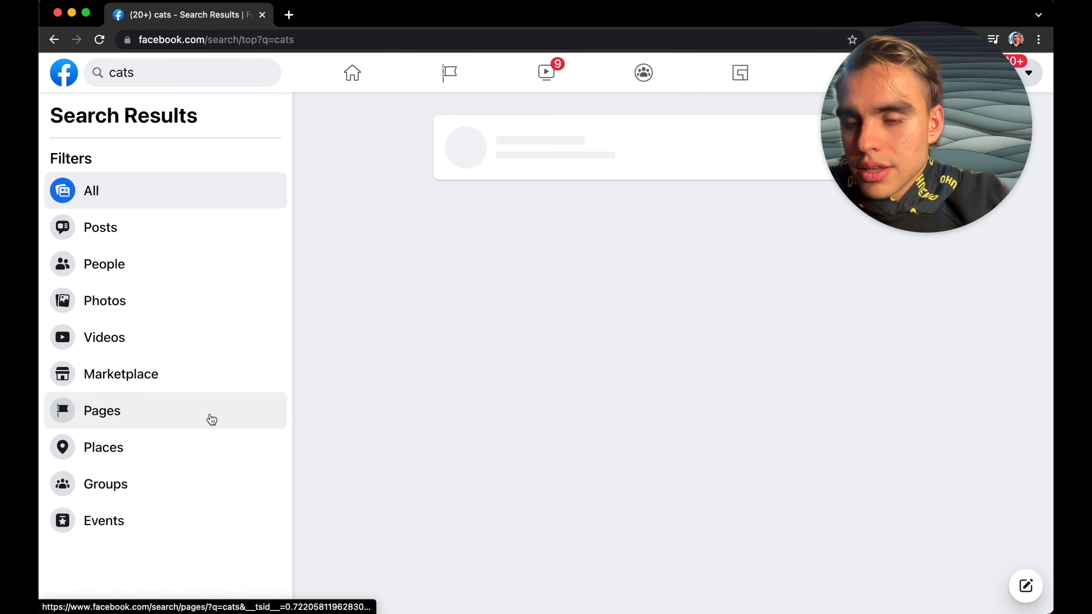
click(211, 420)
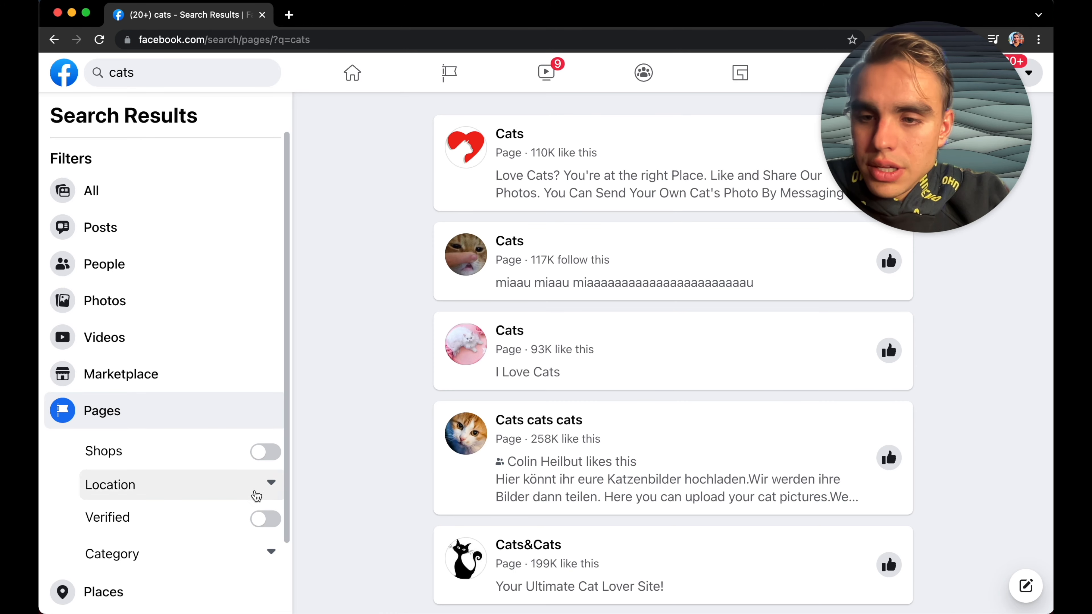
click(266, 519)
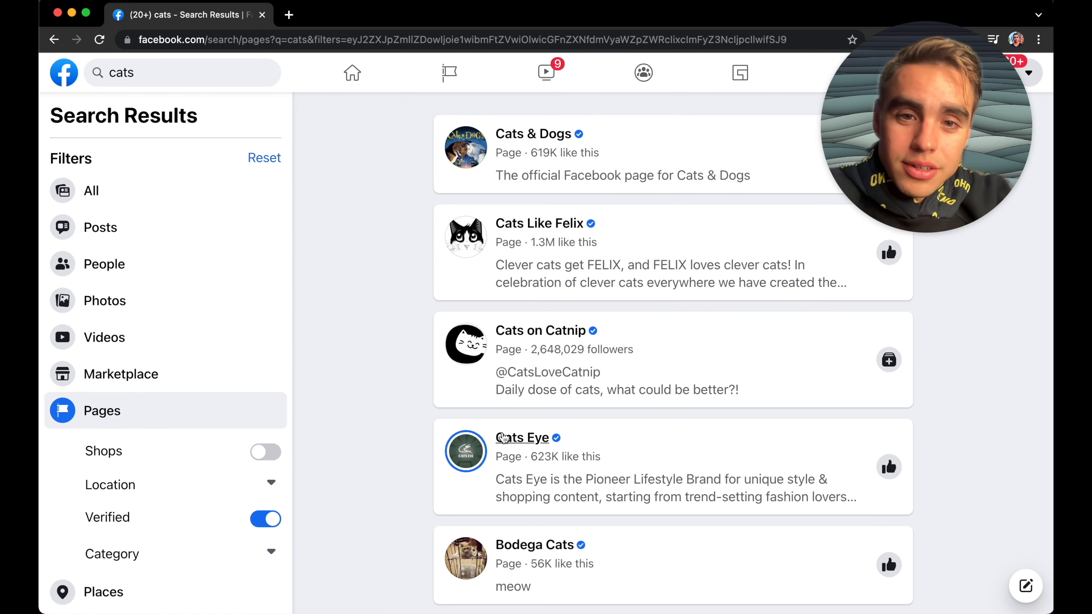
Step: Run the Scrape FB pages to Sheets playbook into a new Google Sheet named Cats
scroll(504, 437, down, 10)
scroll(504, 436, up, 5)
key(alt+b)
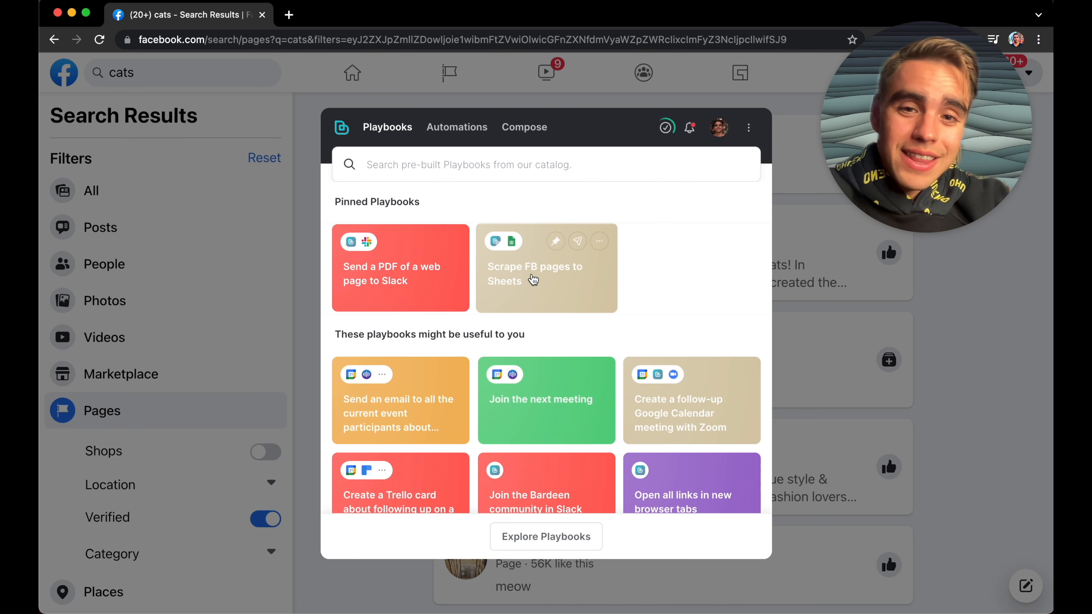
click(533, 280)
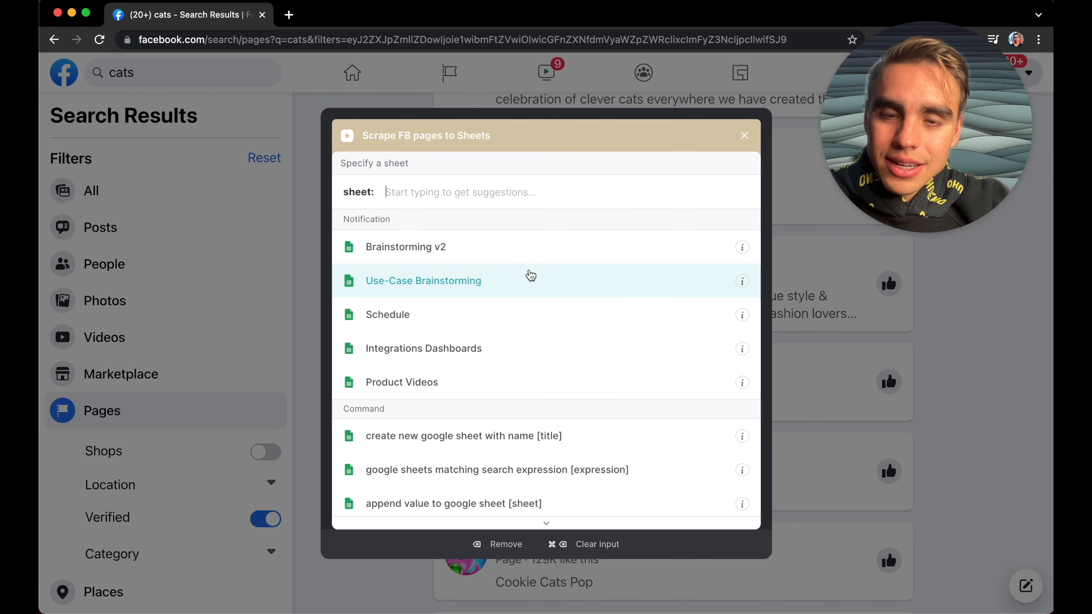
click(549, 433)
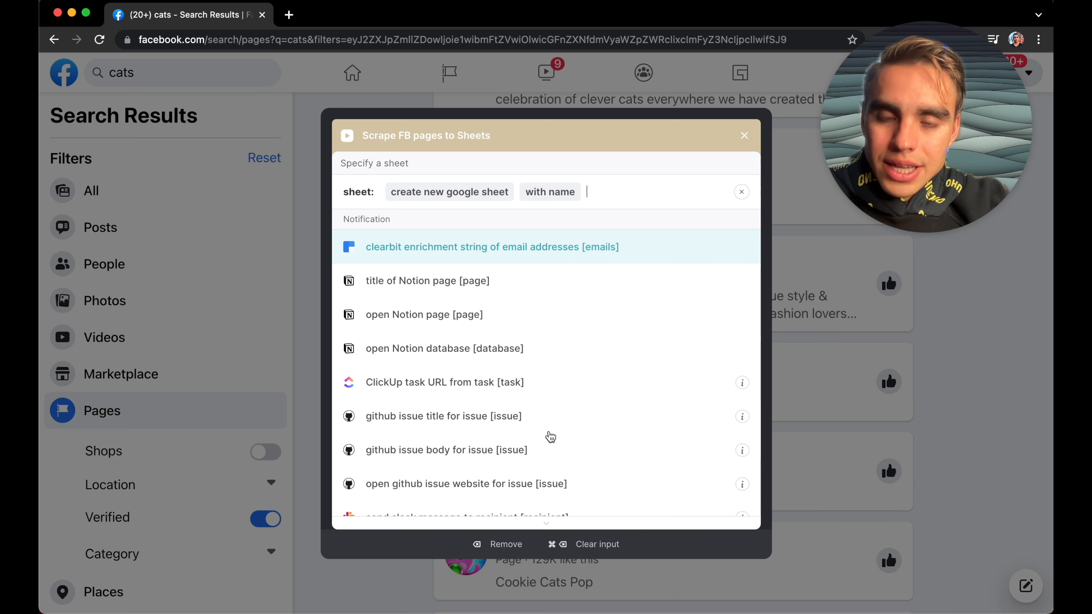
text(Cats)
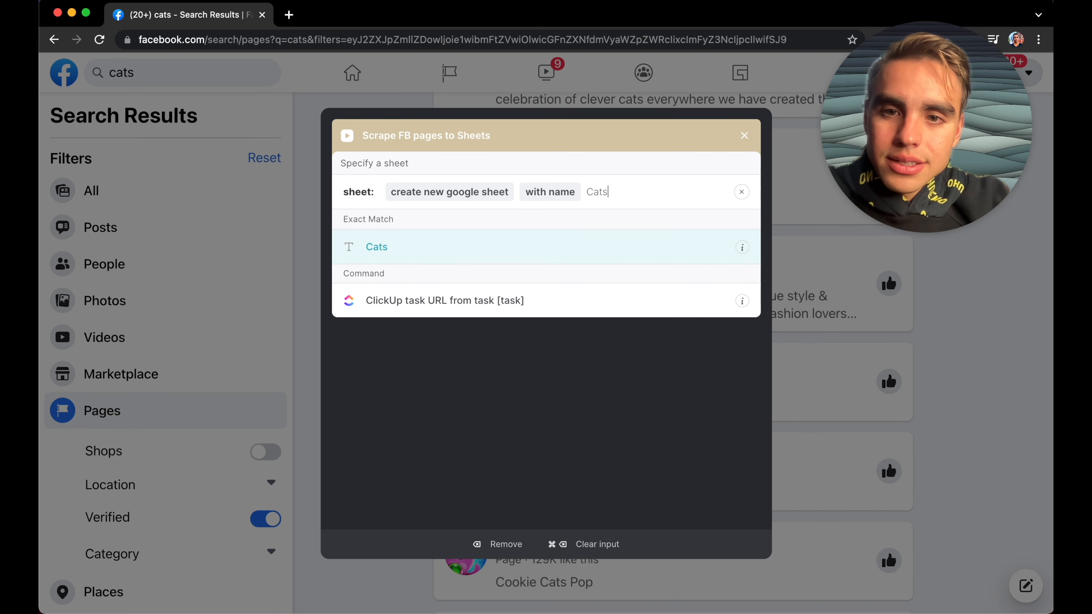
key(Return)
key(Return)
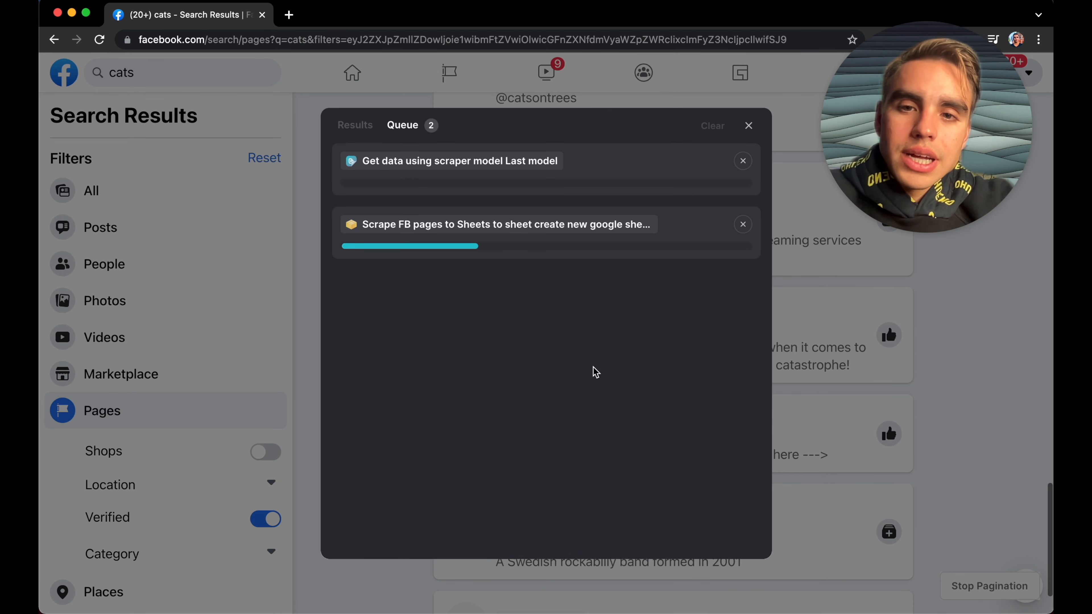
Step: Hide the running queue and stop the pagination
click(748, 125)
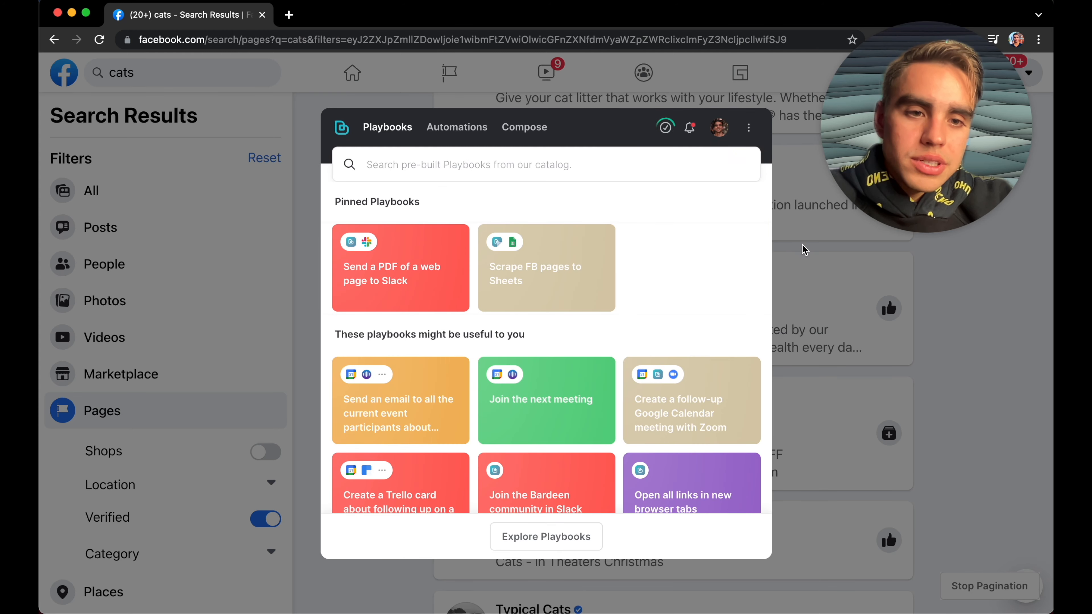
click(805, 250)
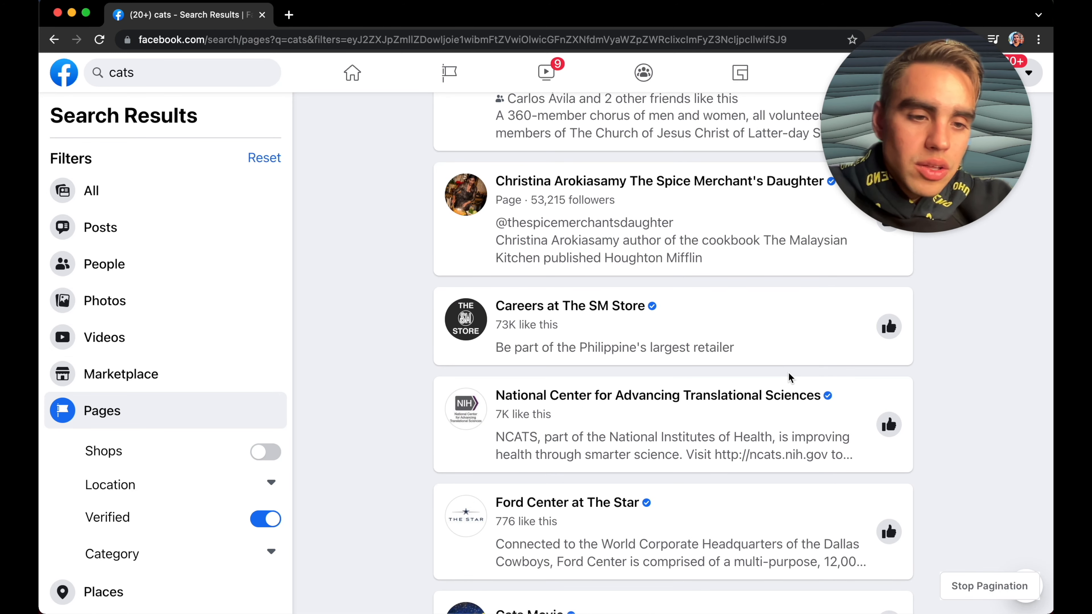
click(961, 576)
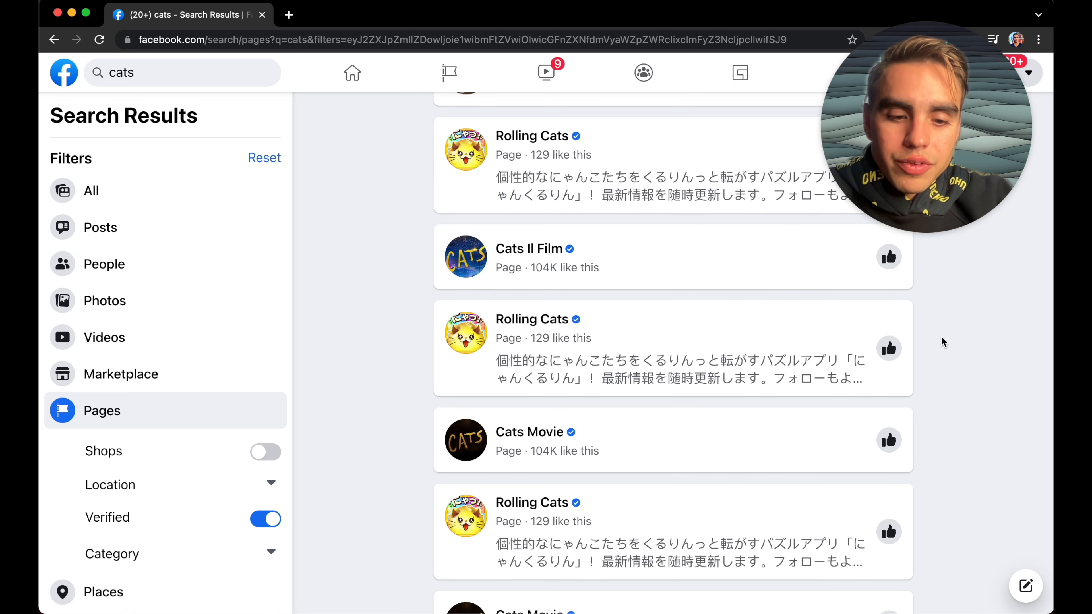
Step: Reopen the notebook and view the resulting Cats sheet
key(alt+b)
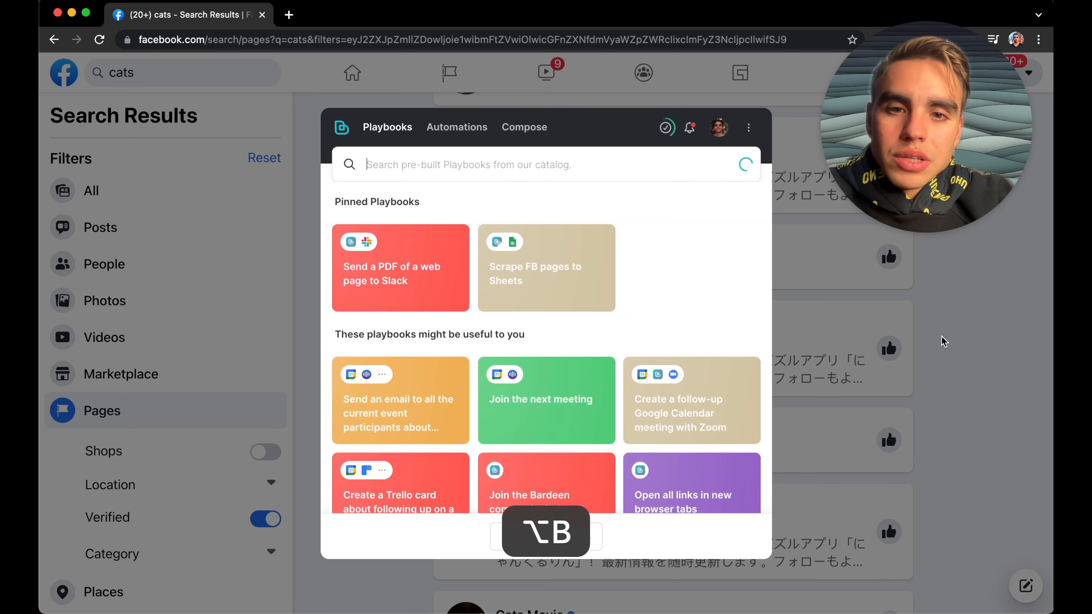
click(527, 128)
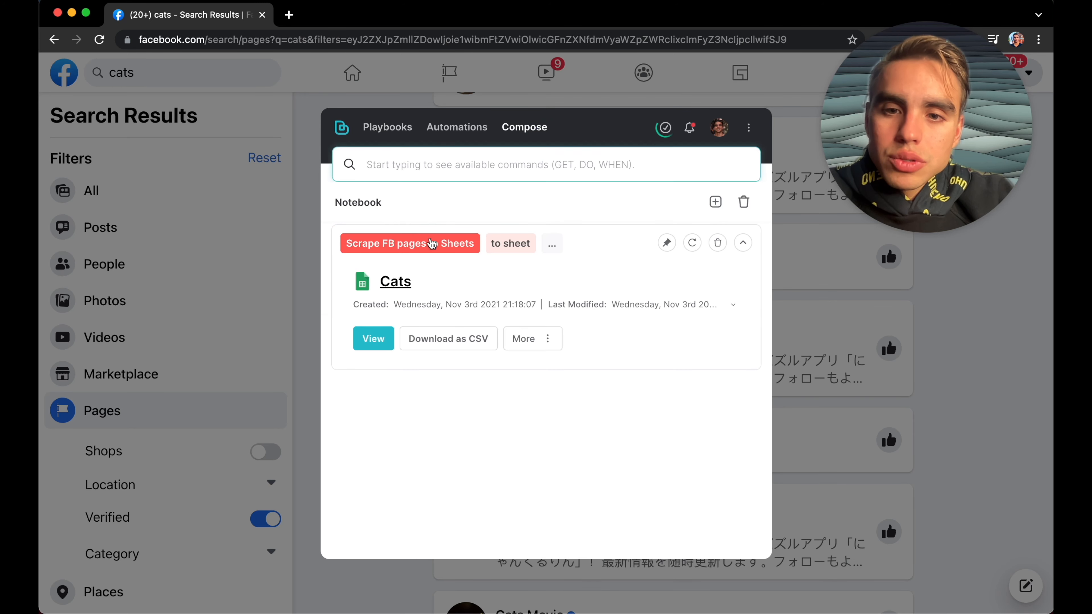
click(374, 338)
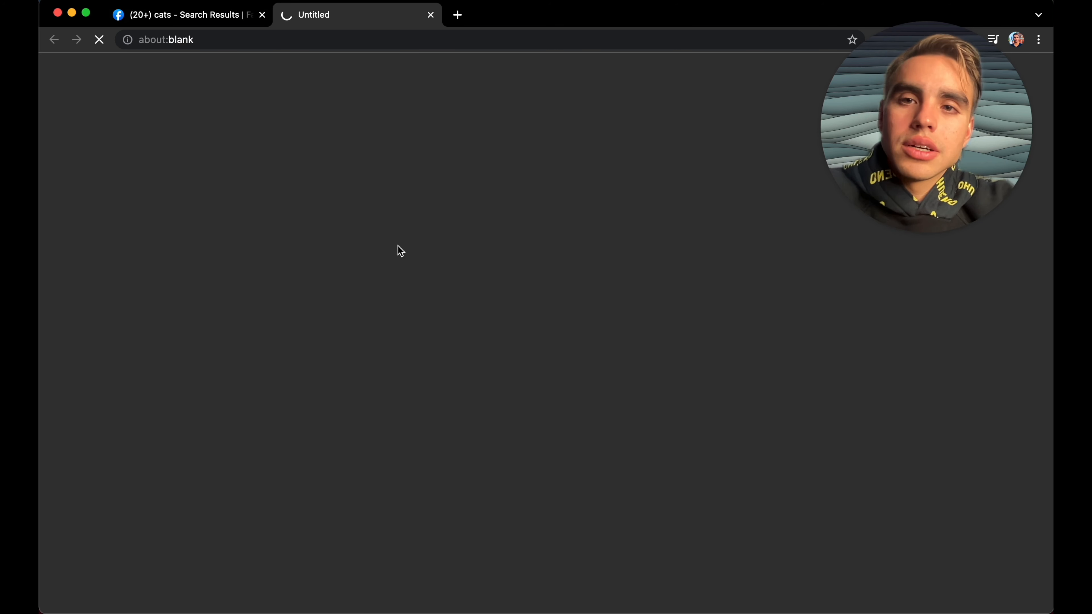
Step: Open the Cool Cats page from the Facebook search results and browse its About section and main page
scroll(275, 319, down, 10)
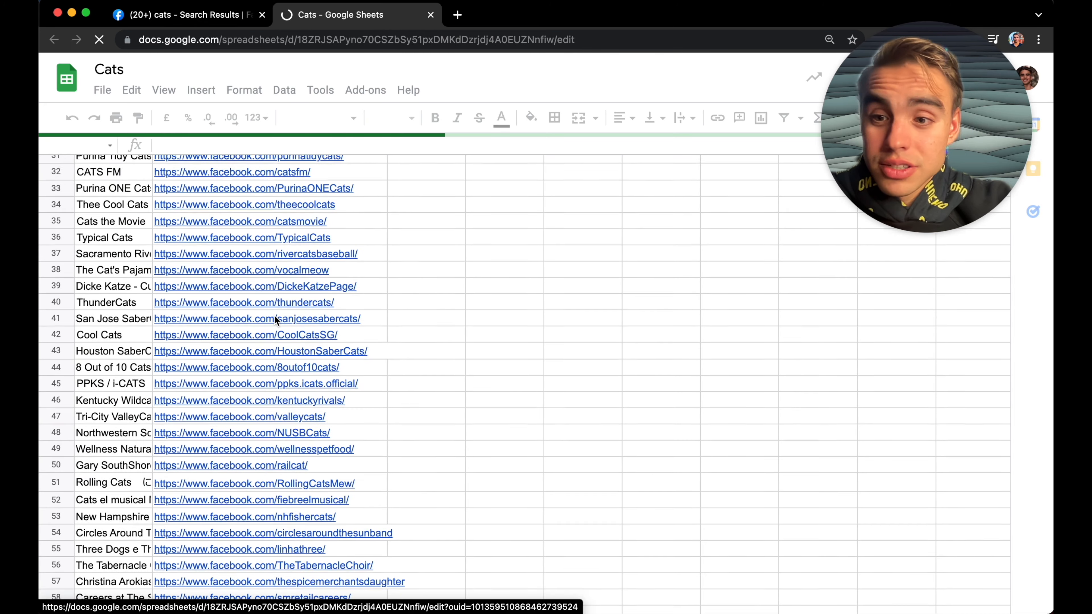
scroll(275, 320, down, 10)
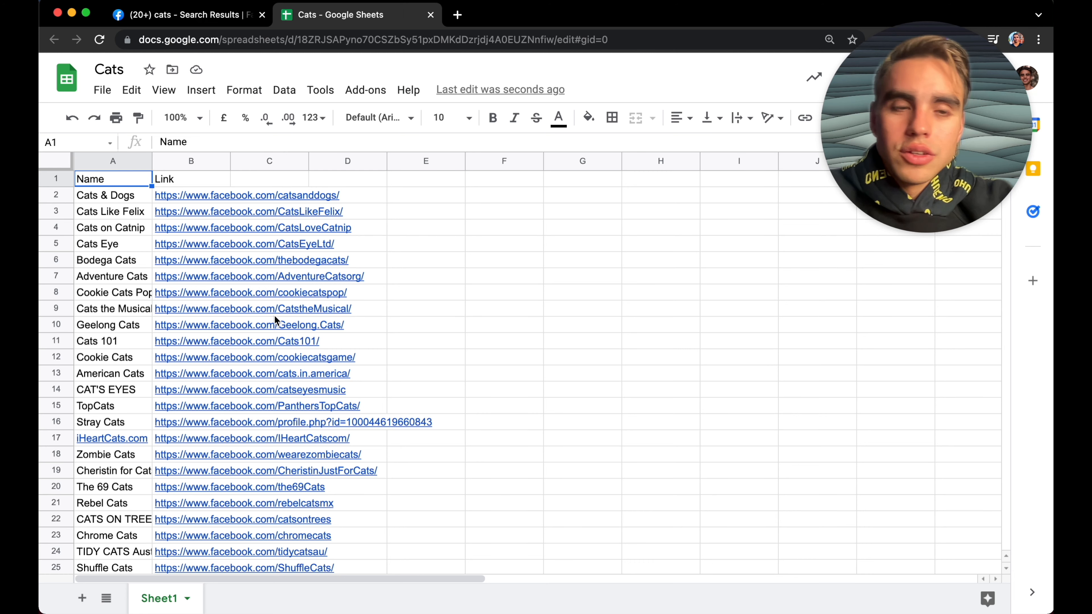
click(198, 16)
scroll(396, 145, up, 10)
click(522, 249)
click(532, 459)
click(541, 510)
scroll(517, 499, down, 6)
scroll(520, 500, up, 1)
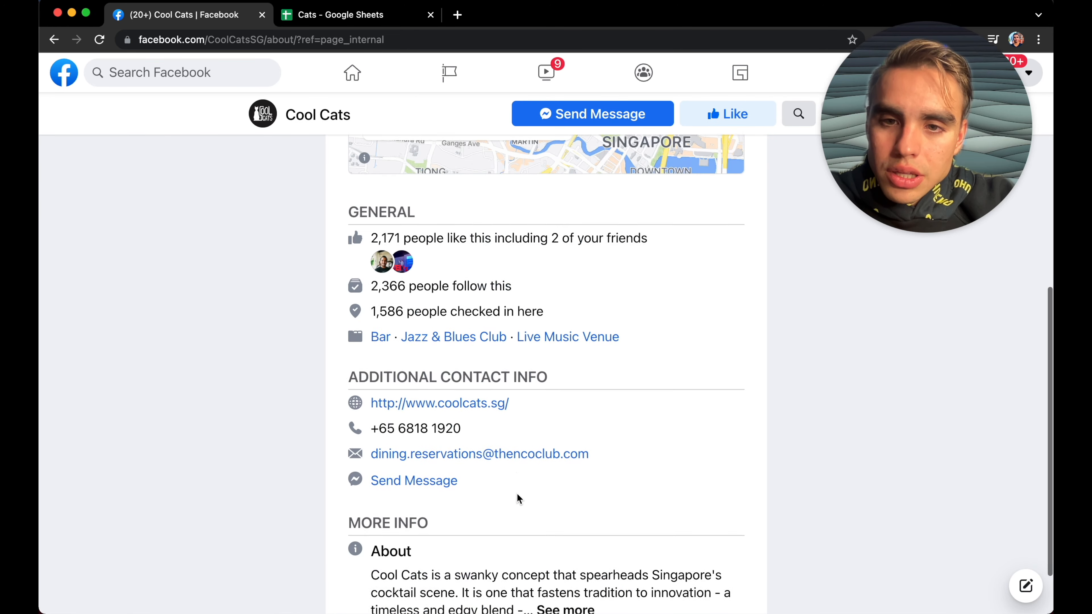
key(super+bracketleft)
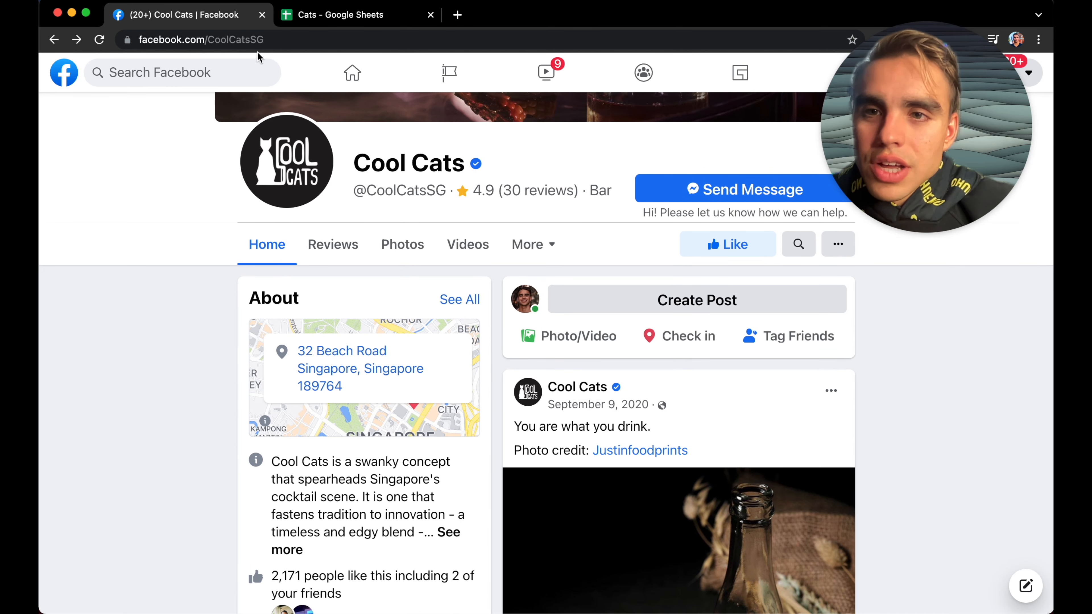
scroll(106, 394, down, 10)
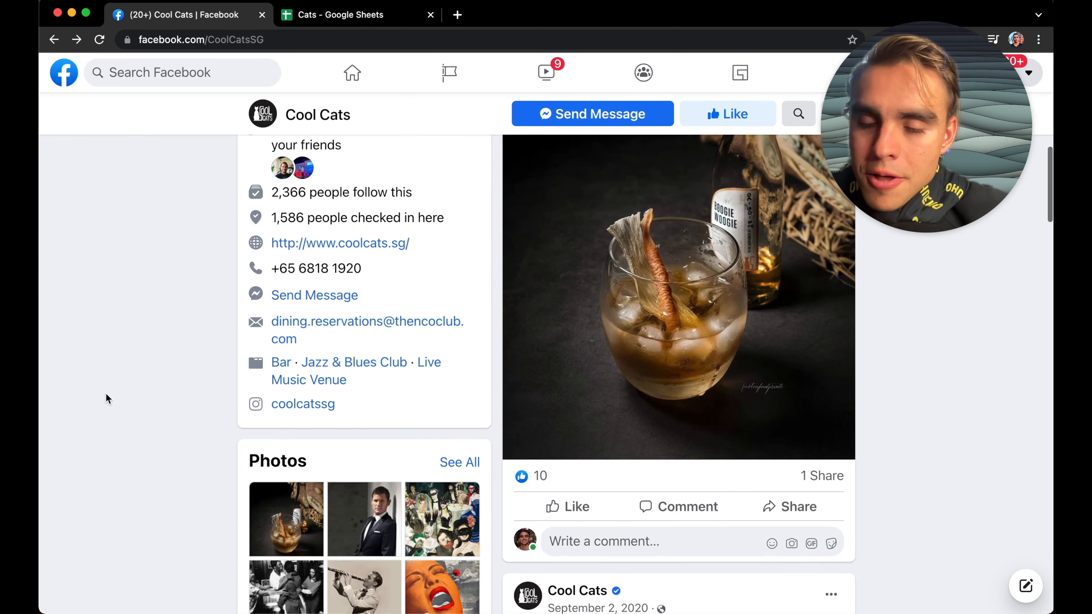
scroll(106, 394, up, 3)
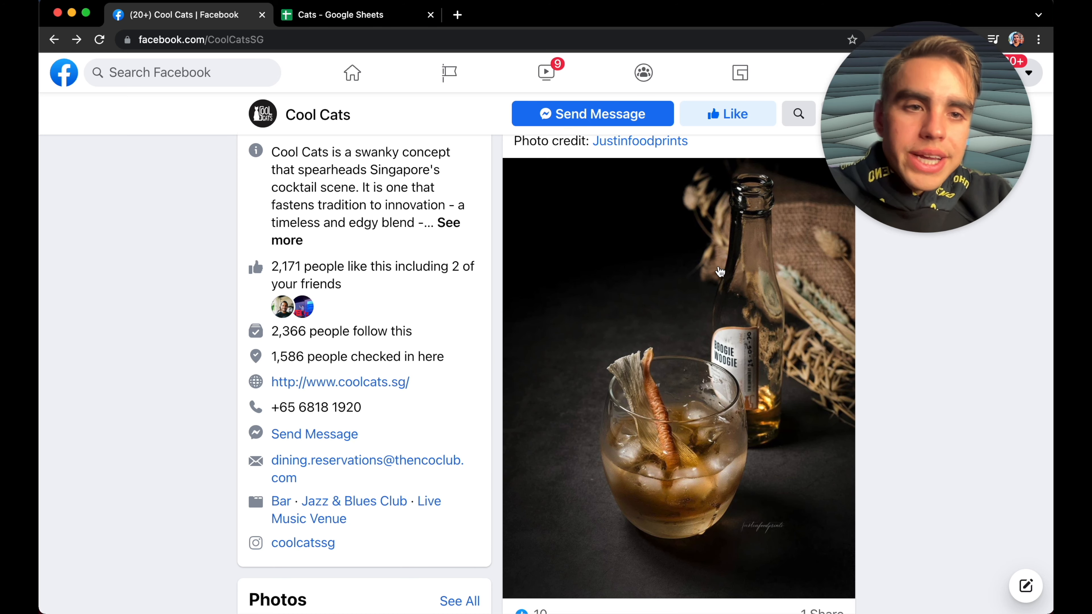
drag(929, 118, 929, 478)
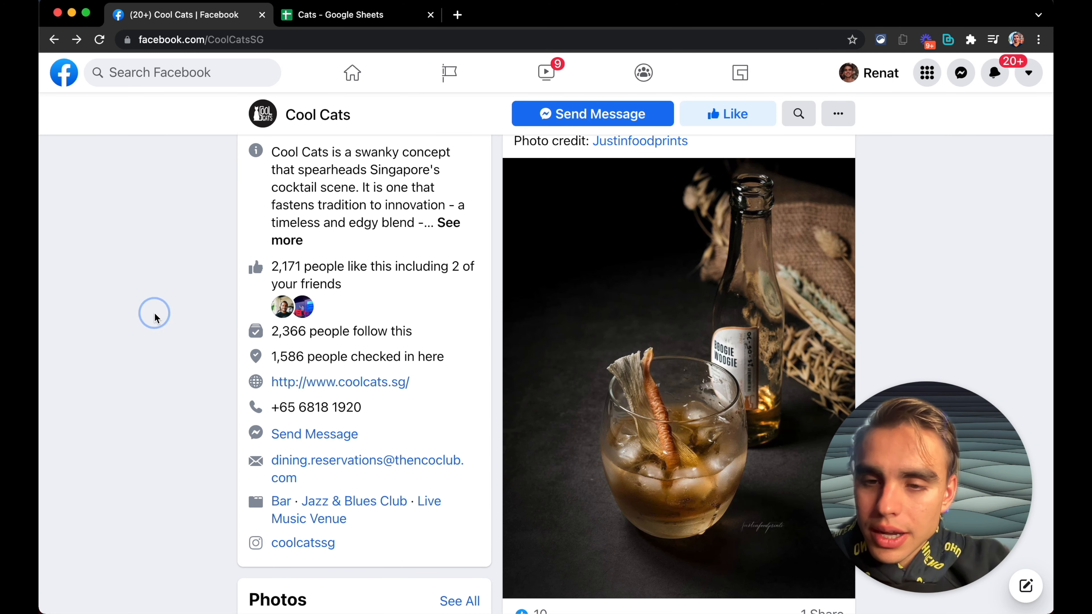
Step: Create a new single-page scraper model named Faceboo Page and start scraping
key(alt+b)
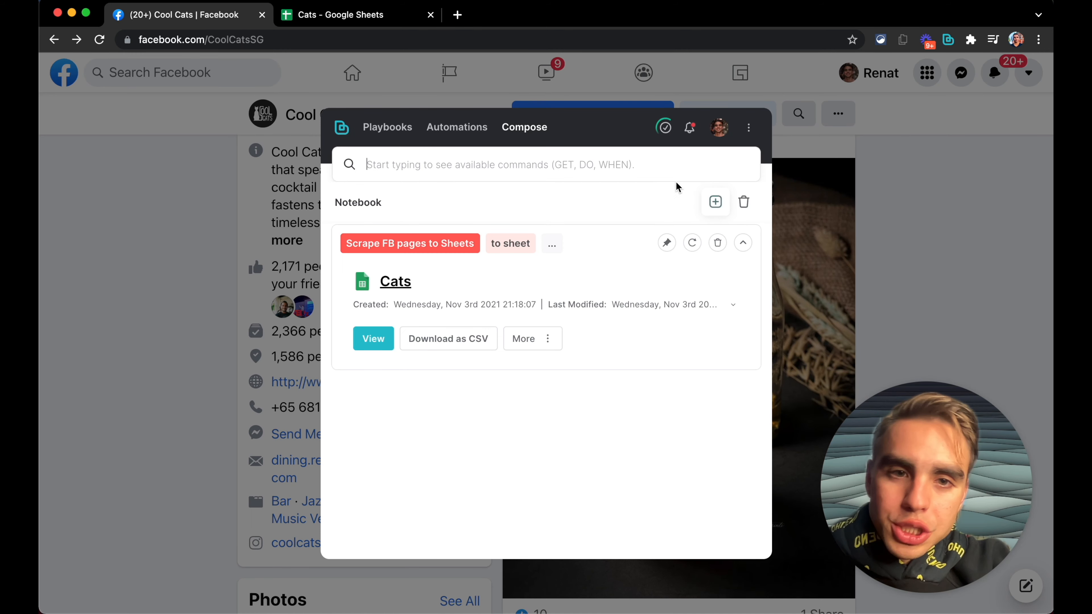
text(new scra)
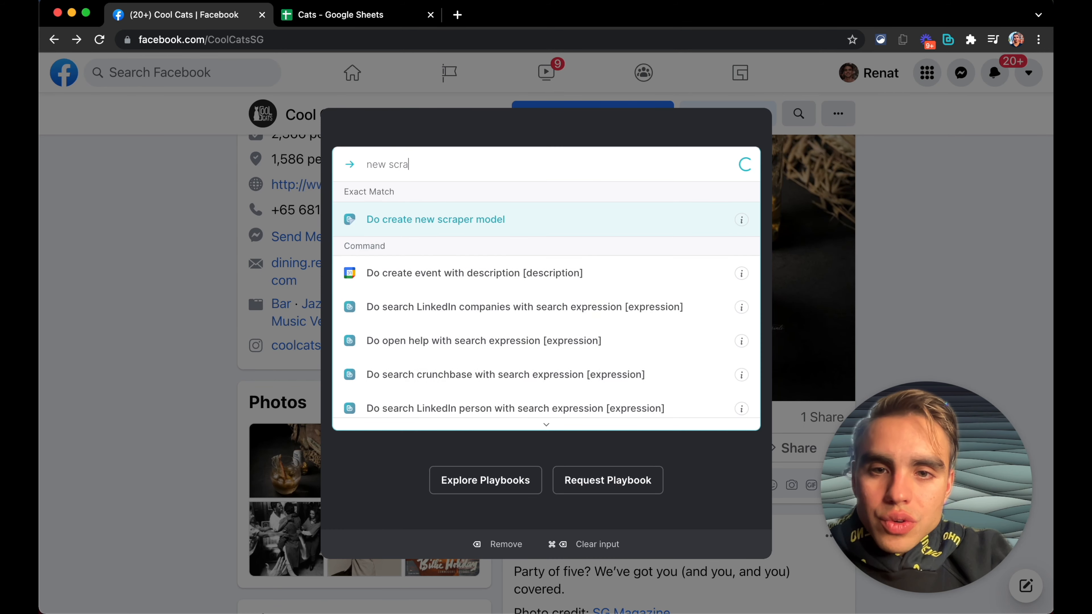
key(Return)
key(Return)
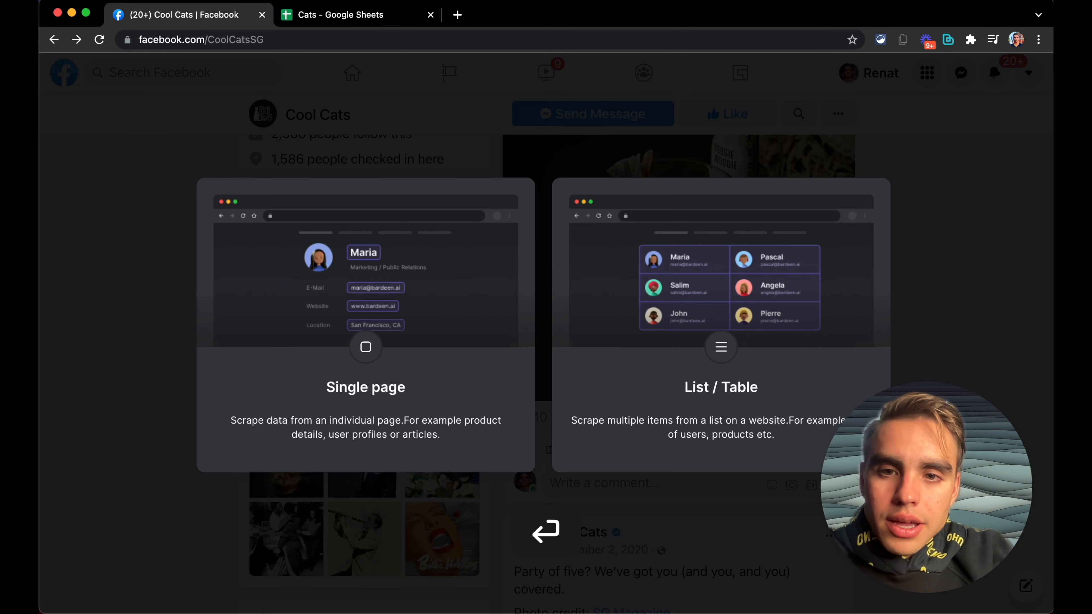
click(426, 271)
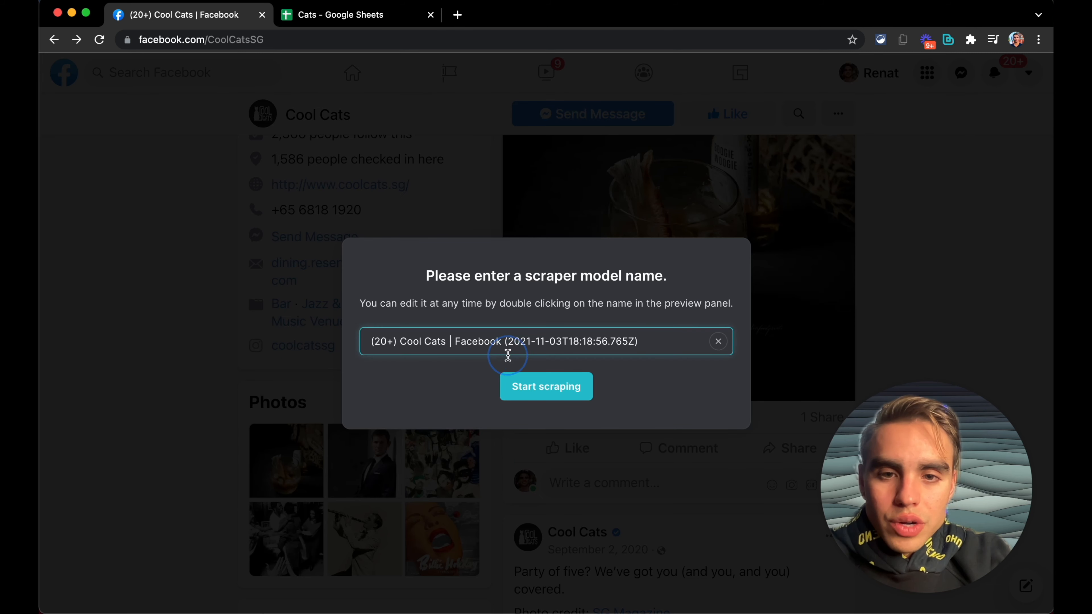
click(504, 347)
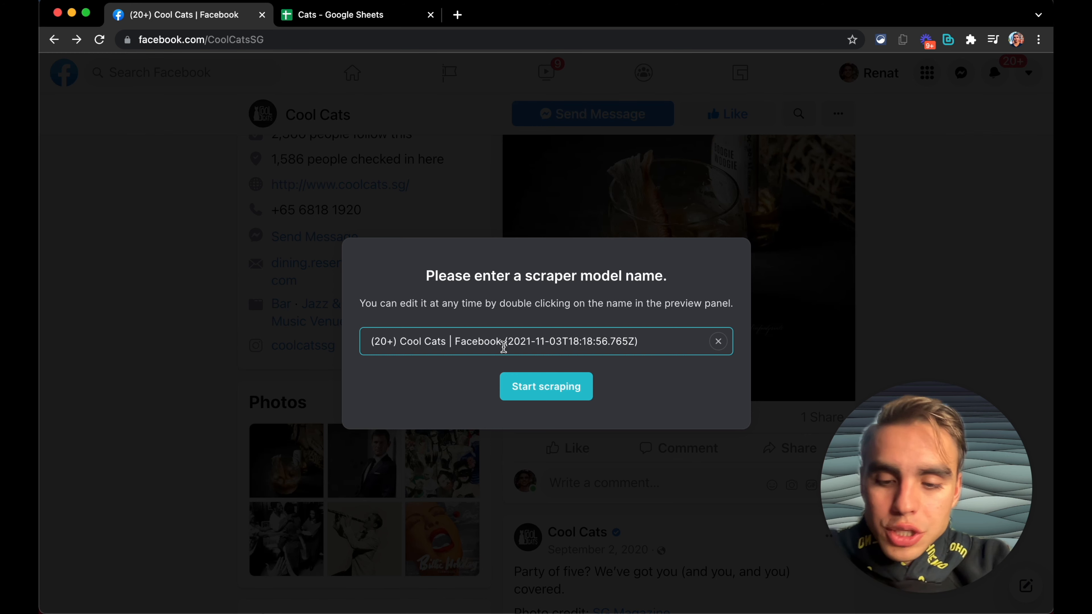
key(super+a)
text(Fa)
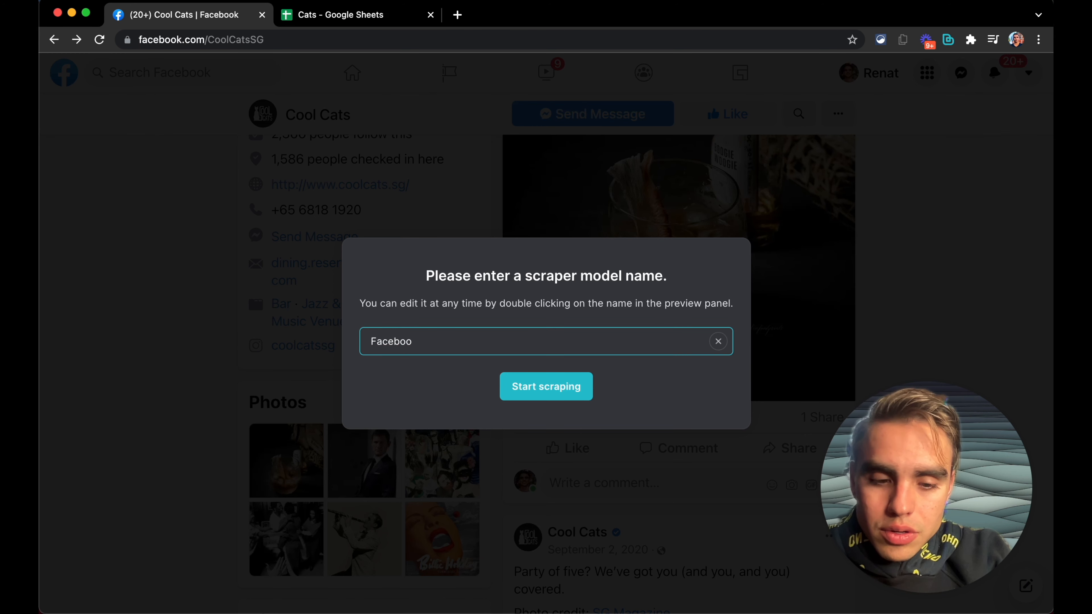
text(ceboo Page Scraper)
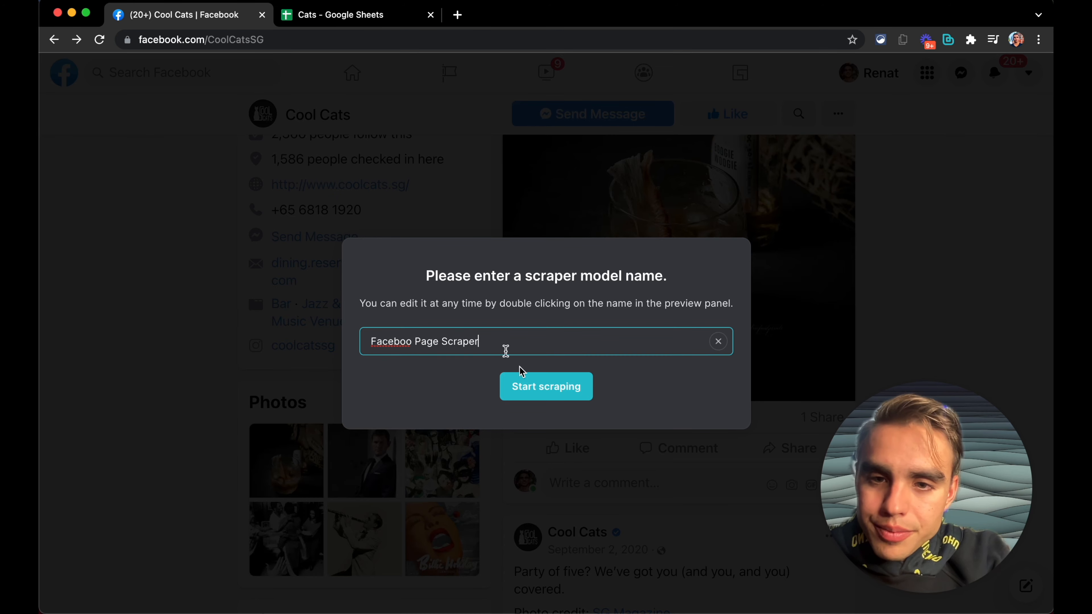
click(581, 391)
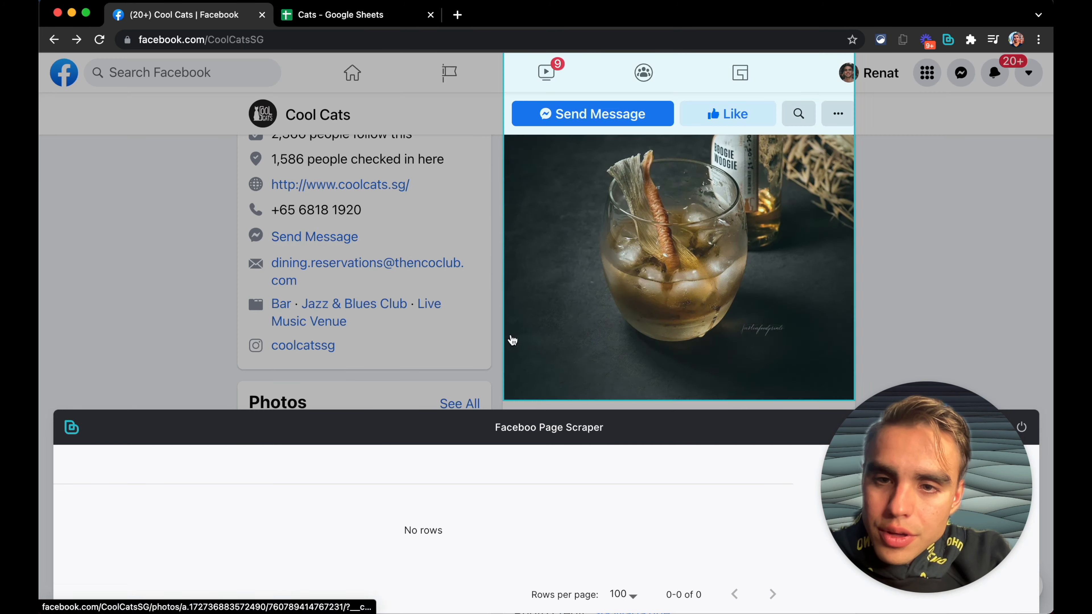
scroll(354, 254, up, 10)
scroll(354, 253, down, 5)
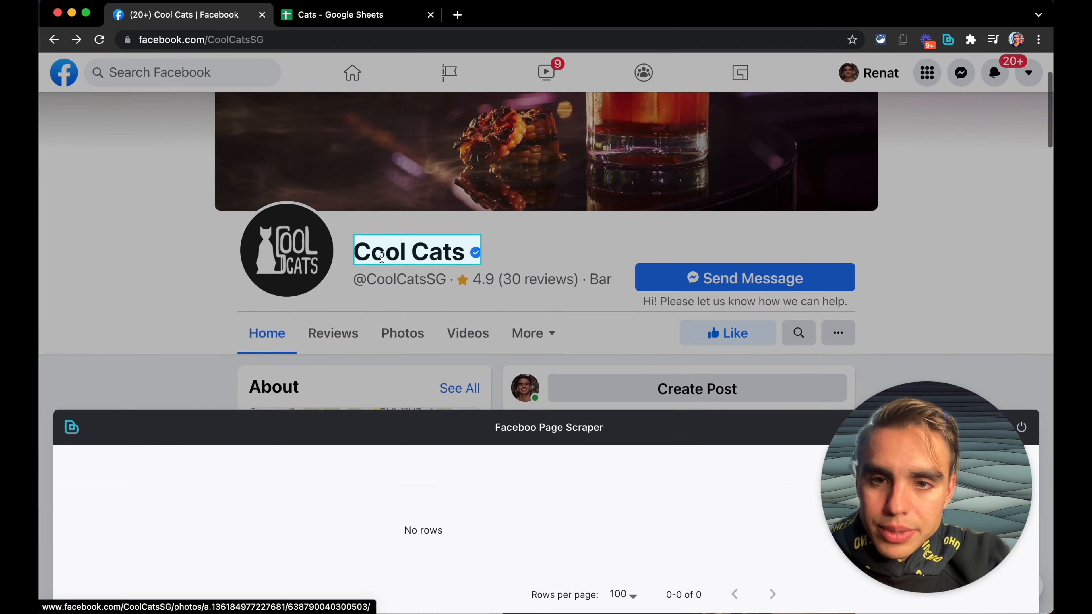
click(386, 257)
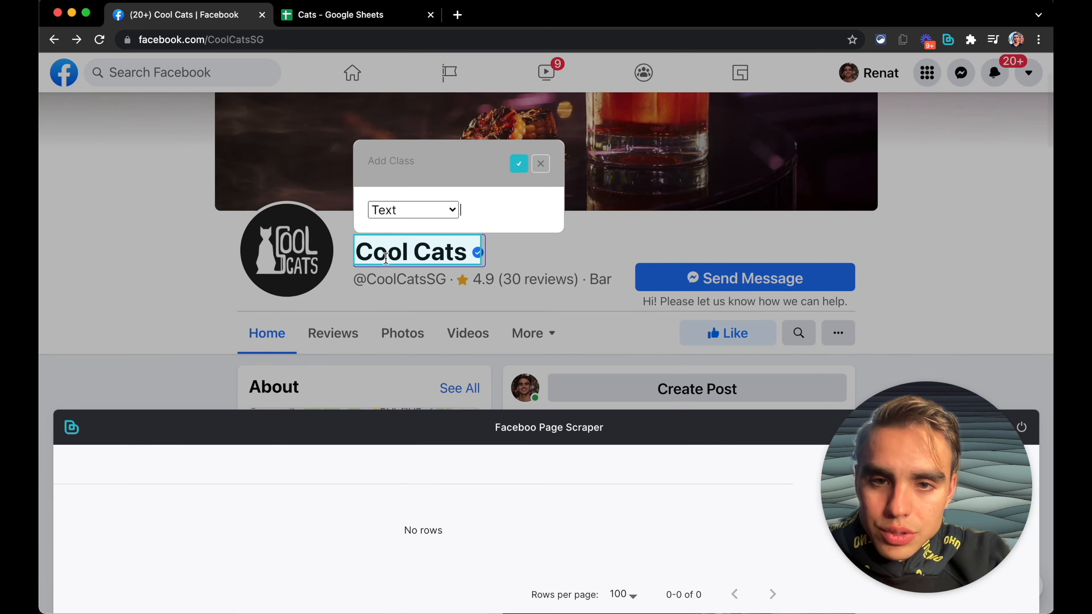
text(Name)
click(512, 172)
scroll(473, 224, down, 1)
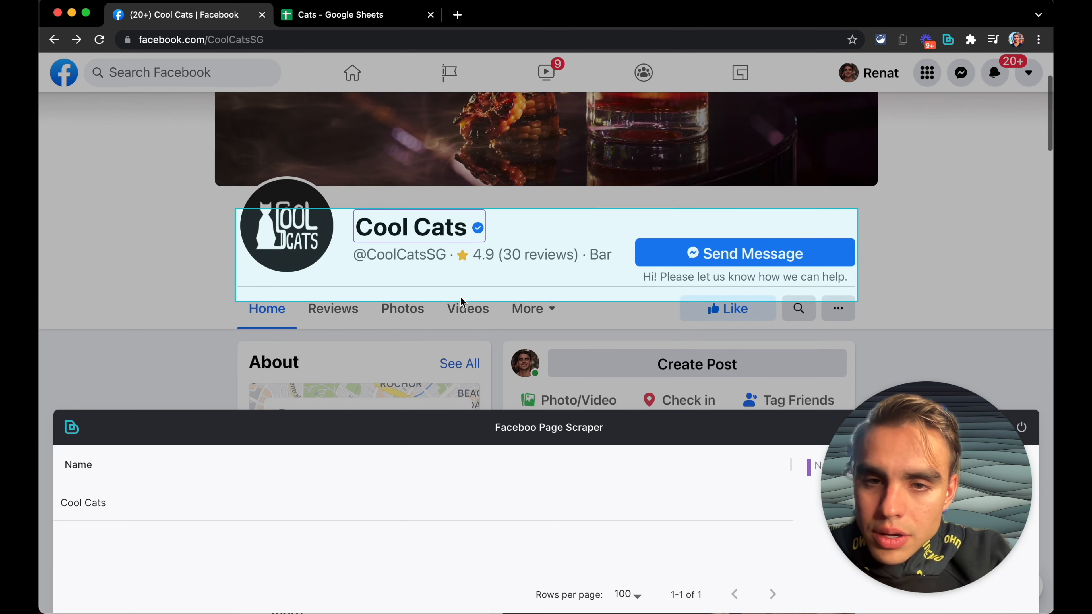
click(417, 257)
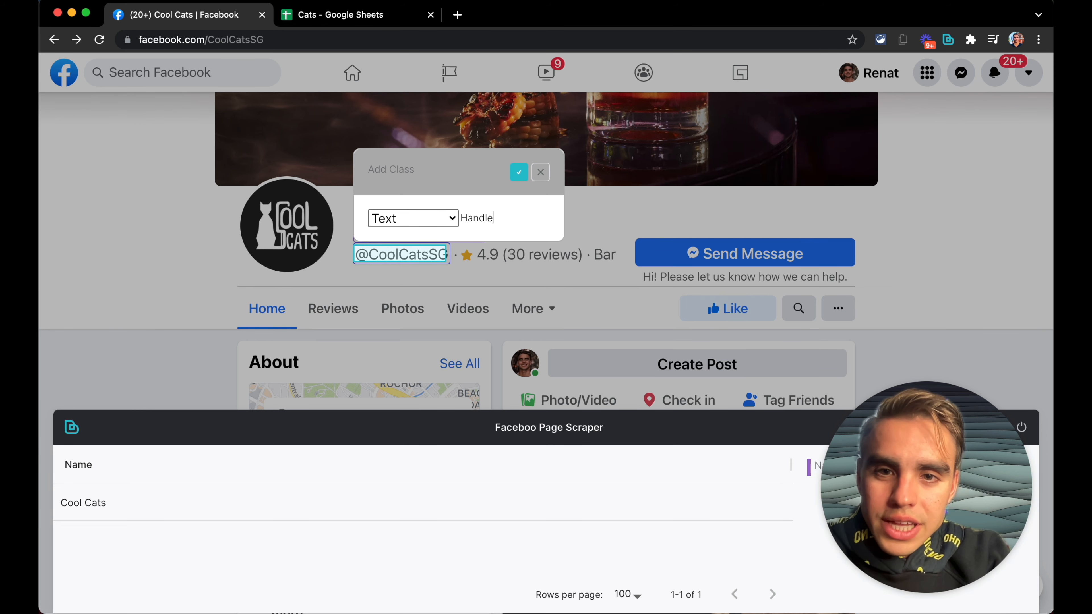
click(519, 172)
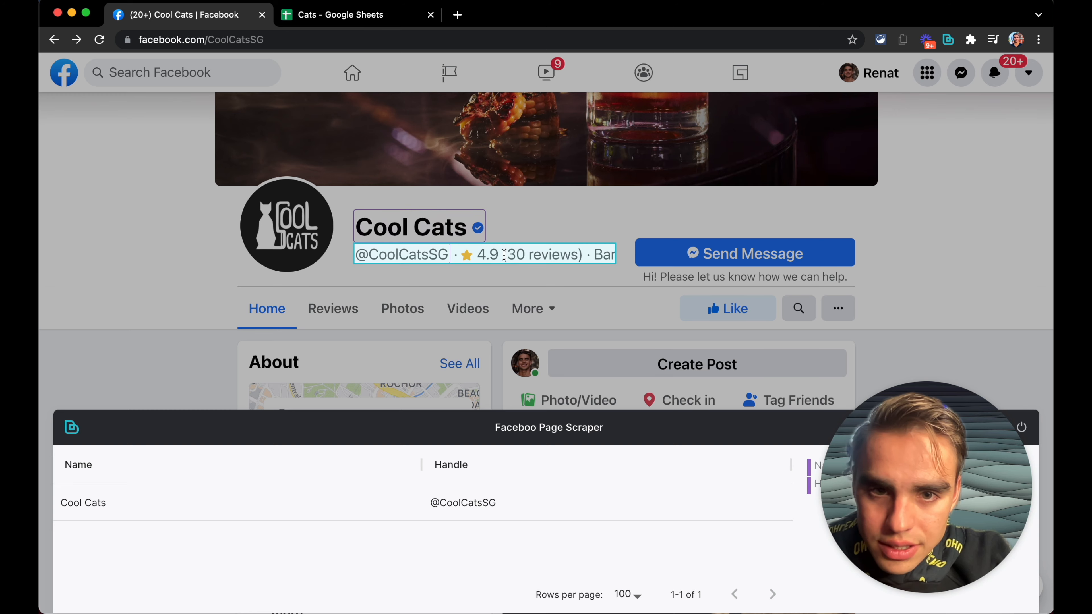
Step: Add a Description text field from the line with the handle, rating and category
scroll(525, 282, up, 1)
click(523, 270)
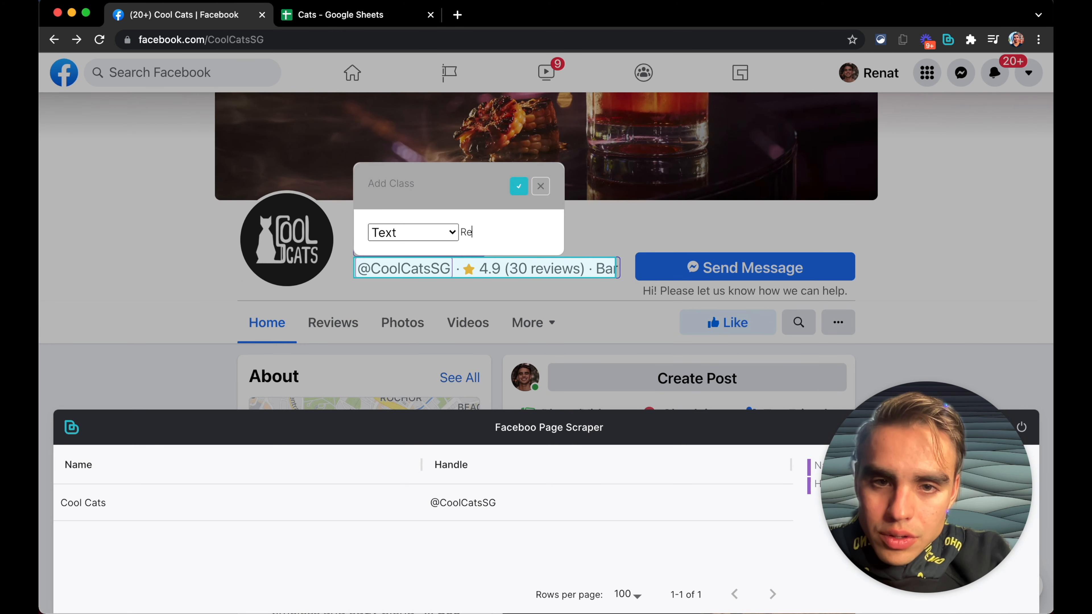
text(Rev)
key(super+a)
text(DEsci)
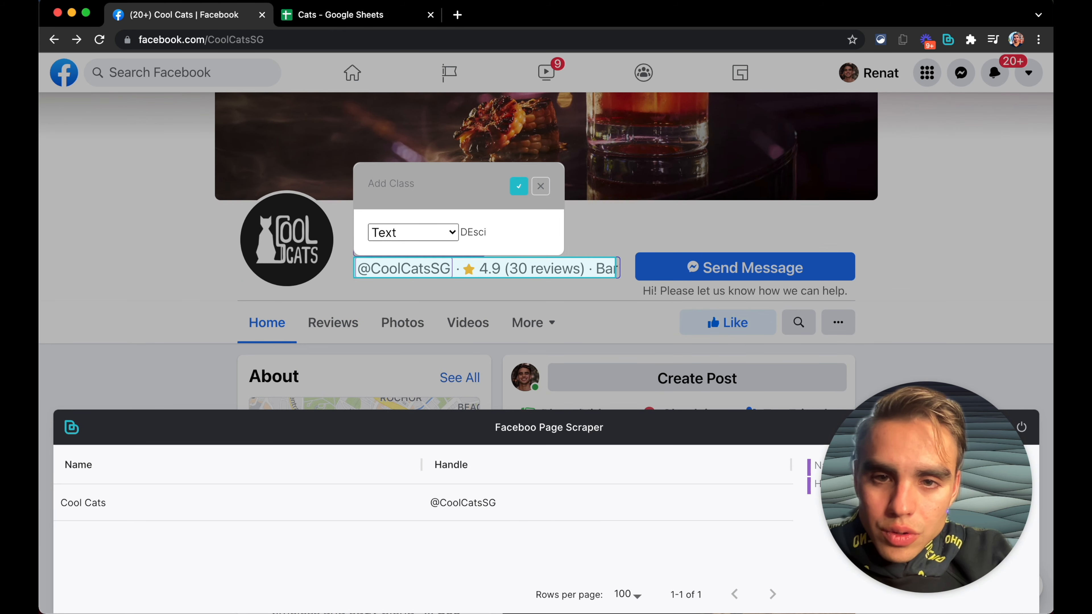
key(shift+super+Left)
text(Description)
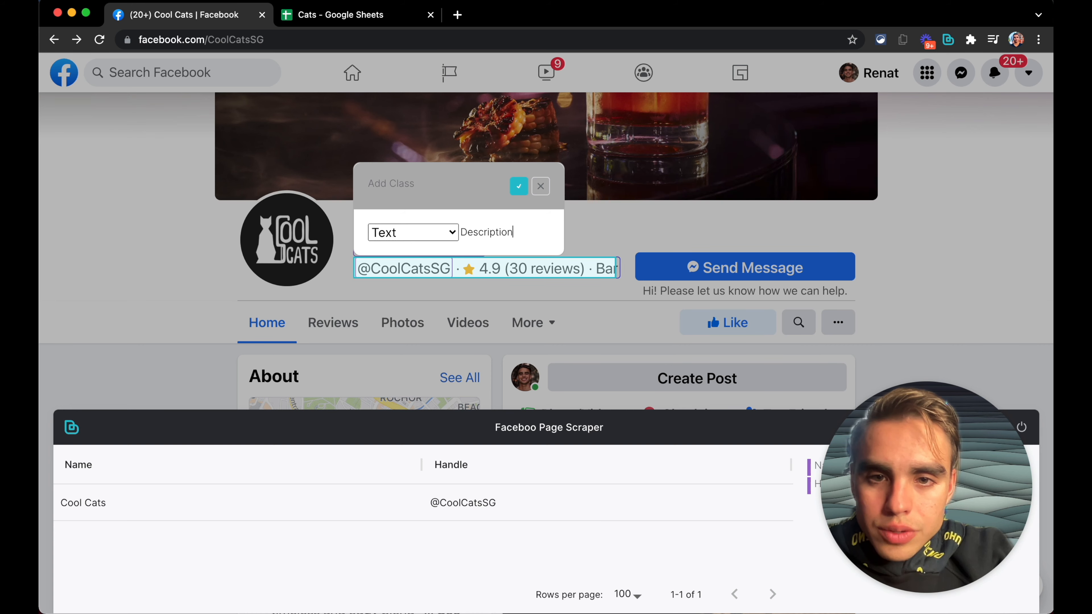
click(519, 186)
Step: Add Phone and Website text fields from the page's phone number and website link
scroll(469, 310, down, 10)
scroll(478, 307, down, 3)
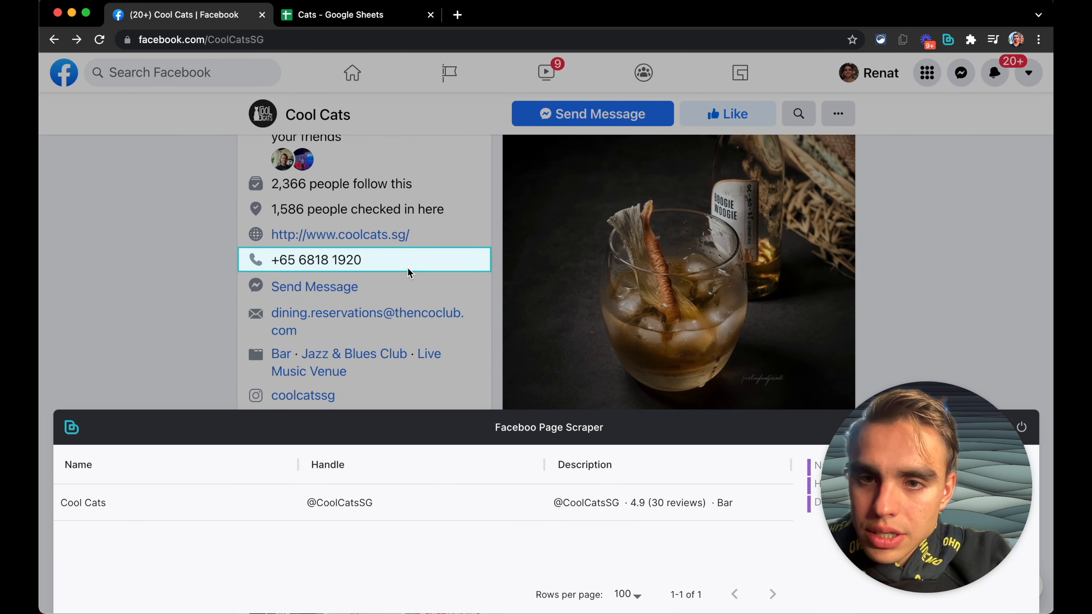
click(359, 261)
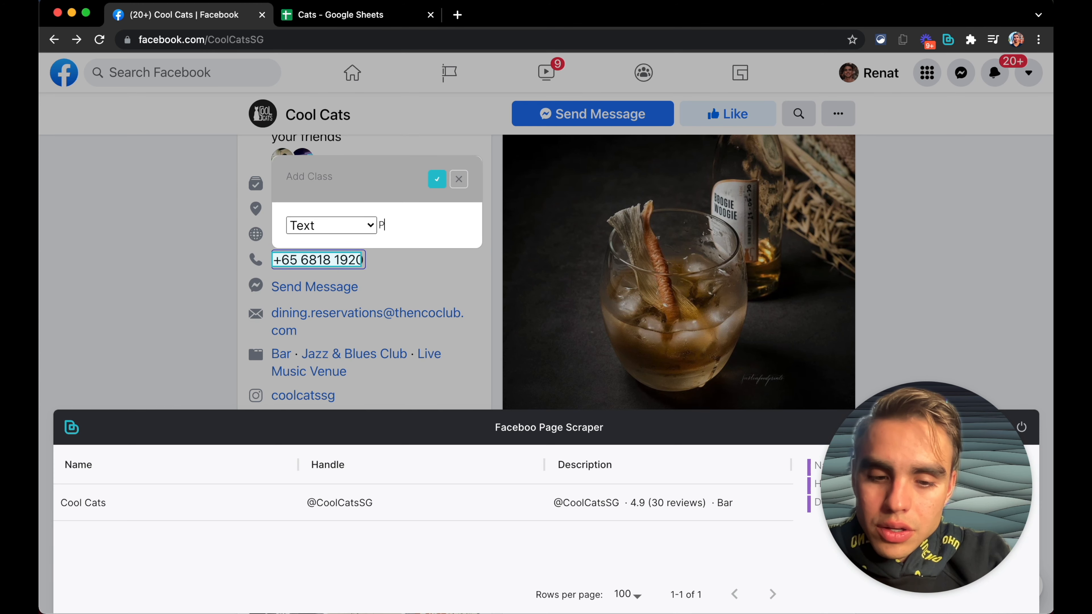
text(Phone)
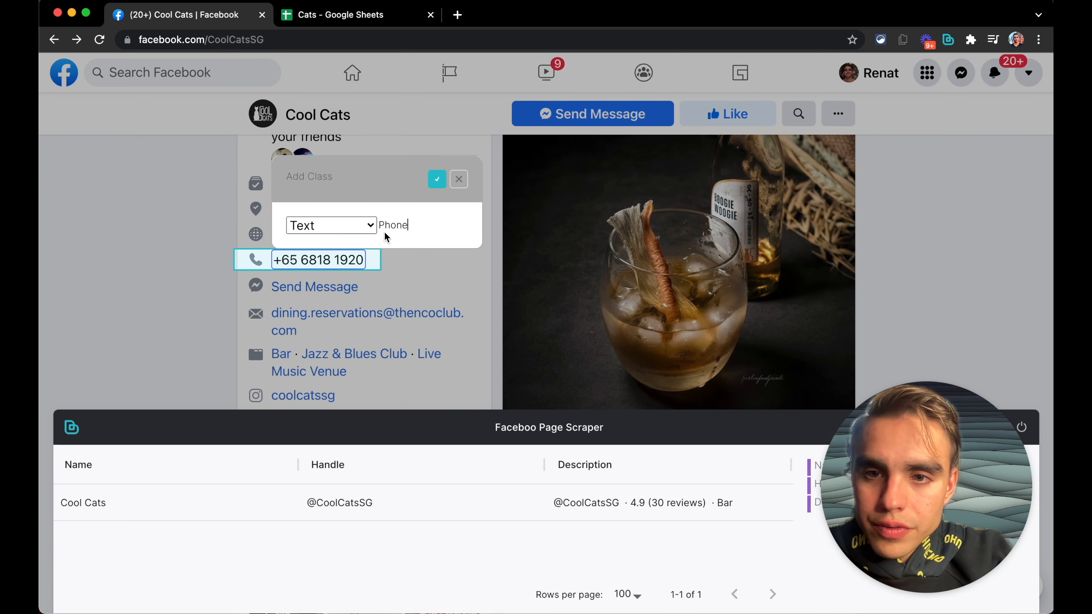
click(437, 179)
click(334, 240)
text(Website)
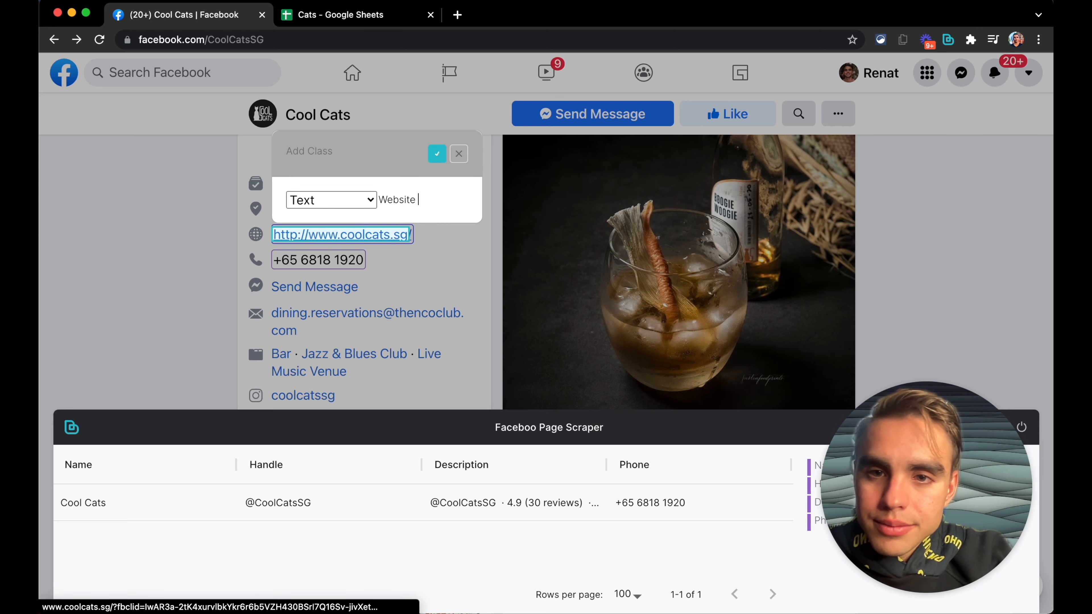
click(437, 155)
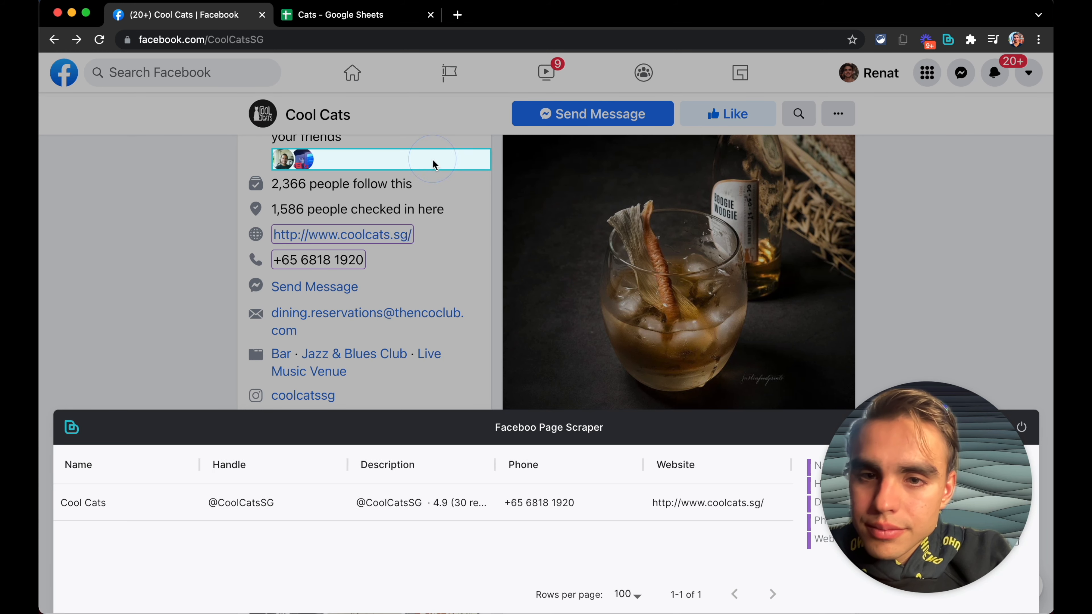
Step: Add Email and IG text fields from the page's e-mail address and Instagram link
scroll(415, 251, down, 2)
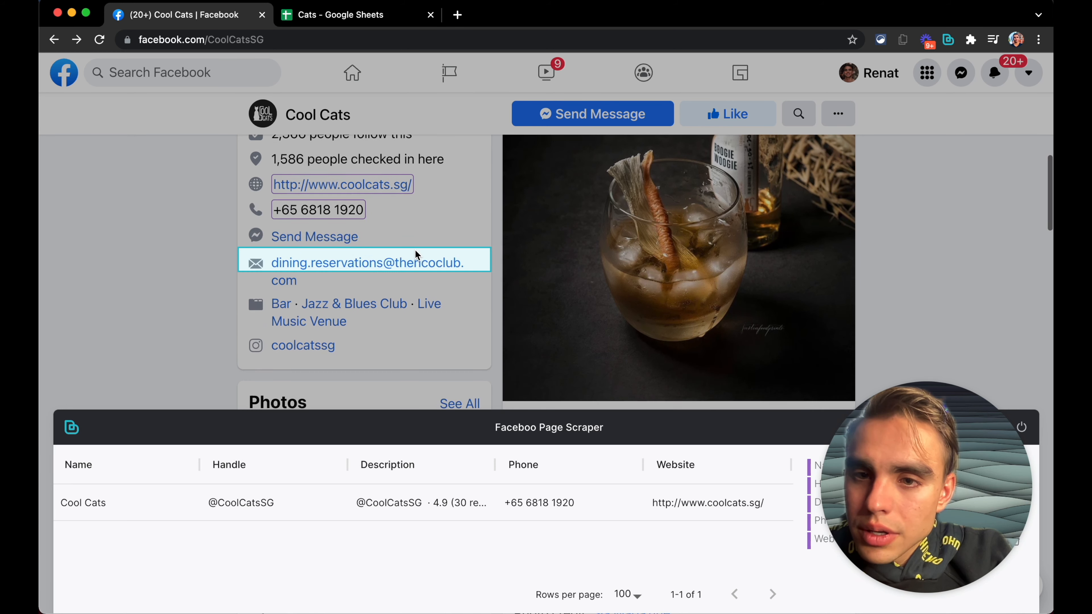
click(404, 271)
text(Email)
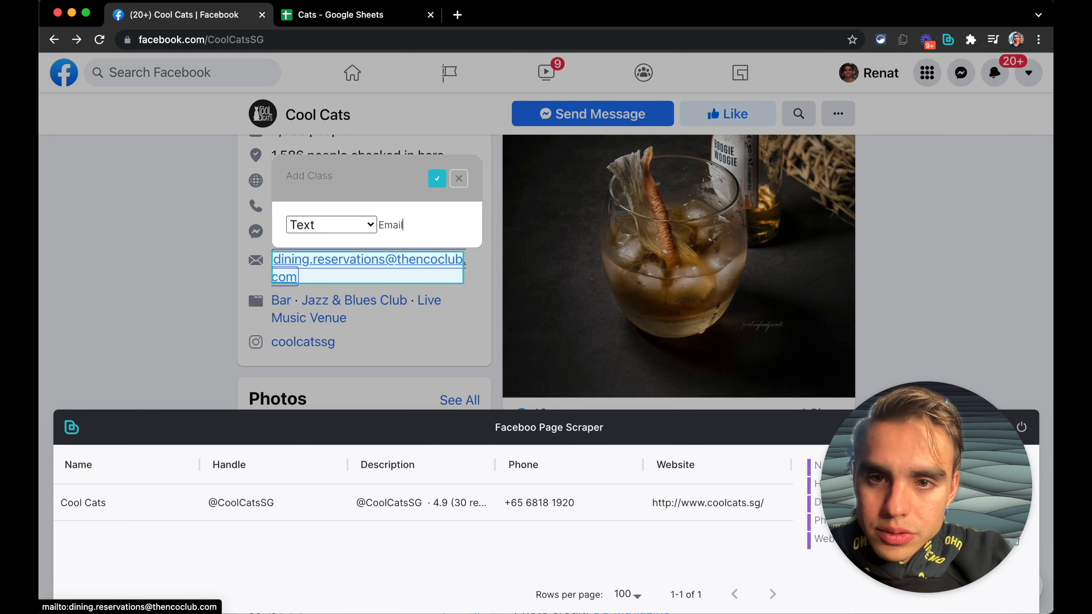
click(437, 178)
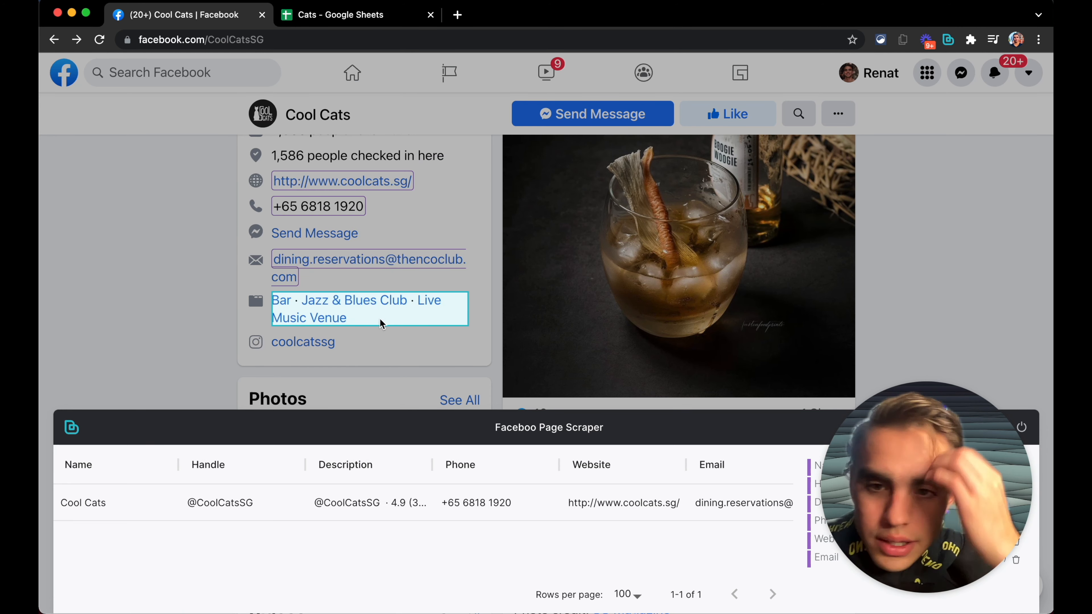
click(335, 344)
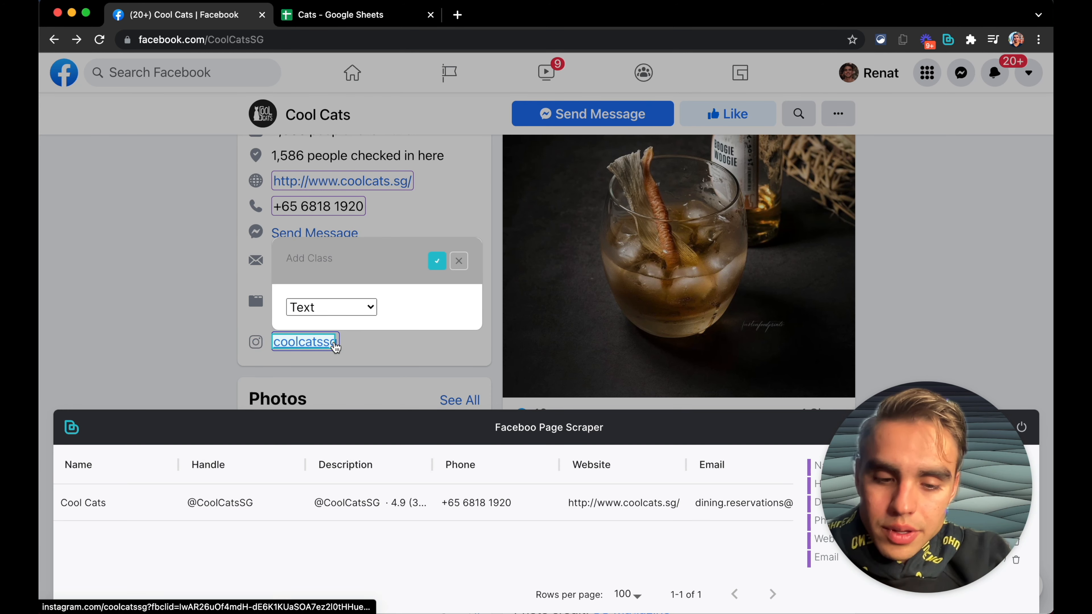
text(IG)
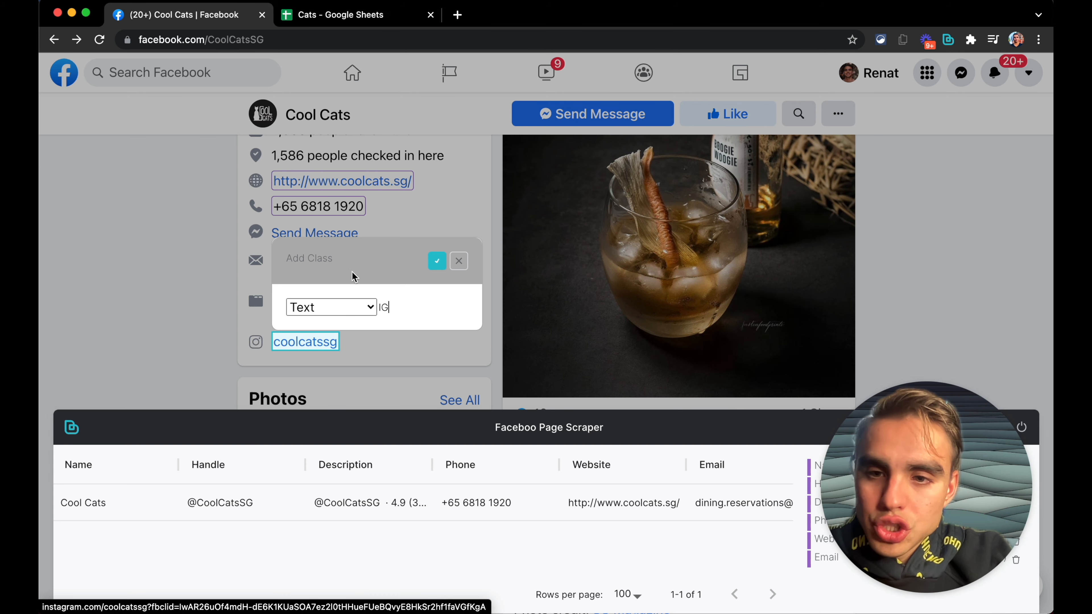
click(436, 260)
Step: Add an Additional text field from the page's About description paragraph
scroll(420, 268, up, 8)
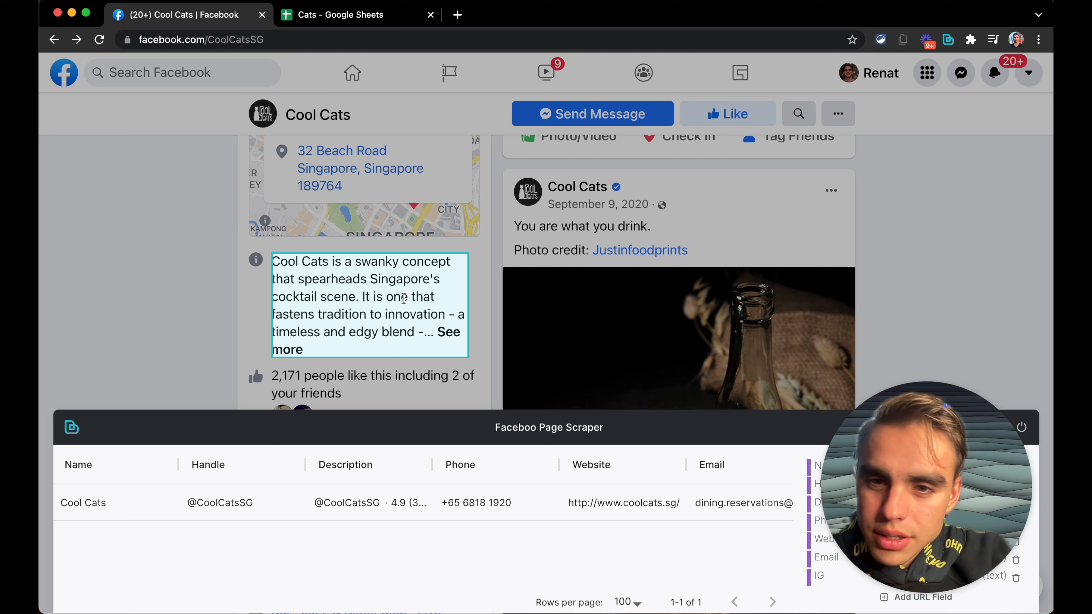
click(404, 297)
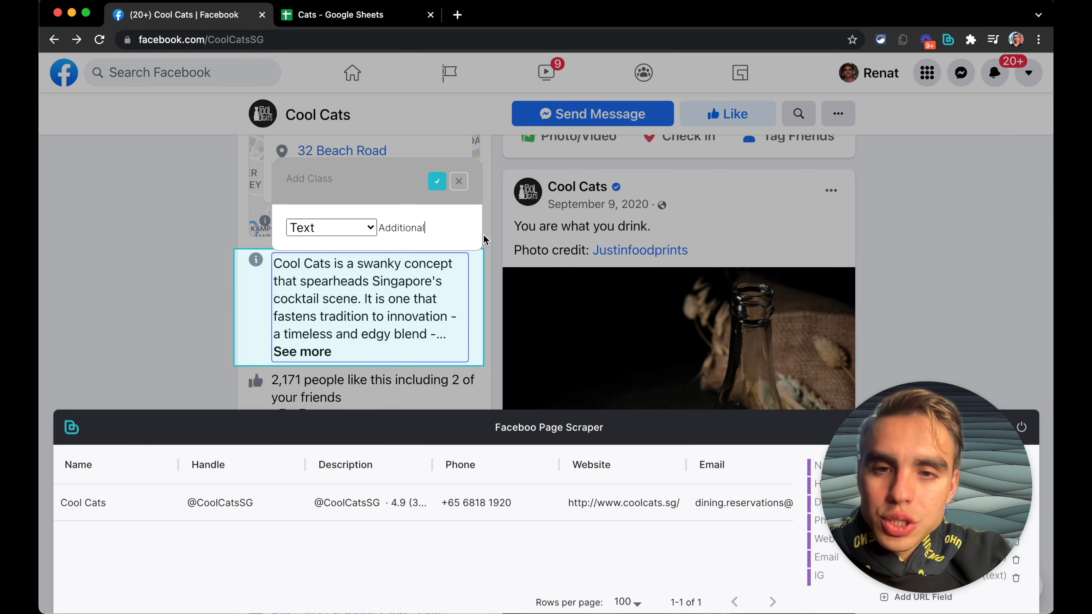
click(437, 181)
Step: Save the Faceboo Page Scraper model
scroll(419, 257, up, 5)
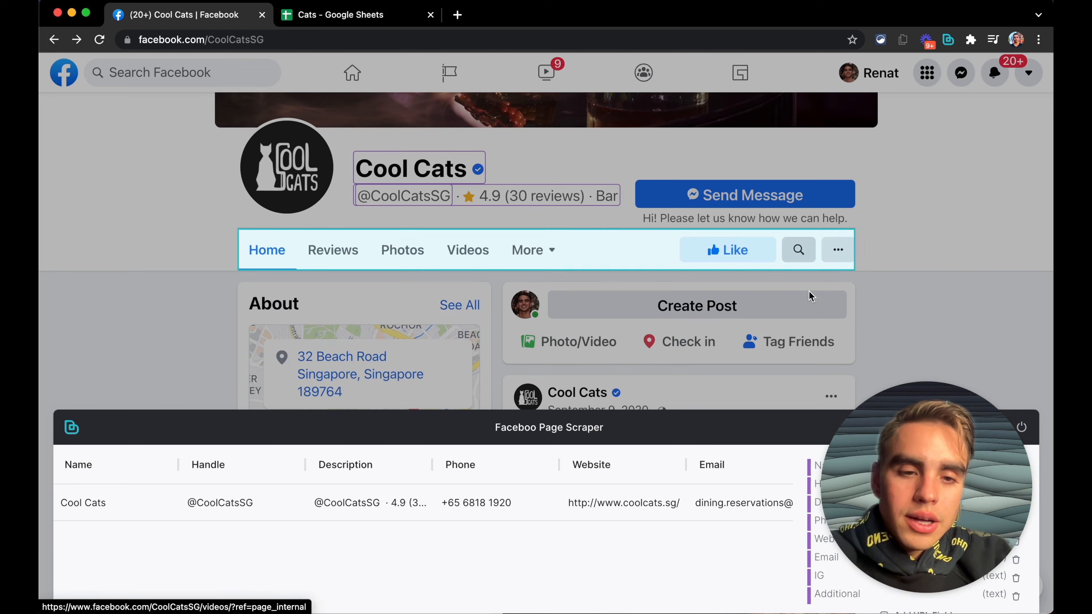
drag(934, 458, 136, 257)
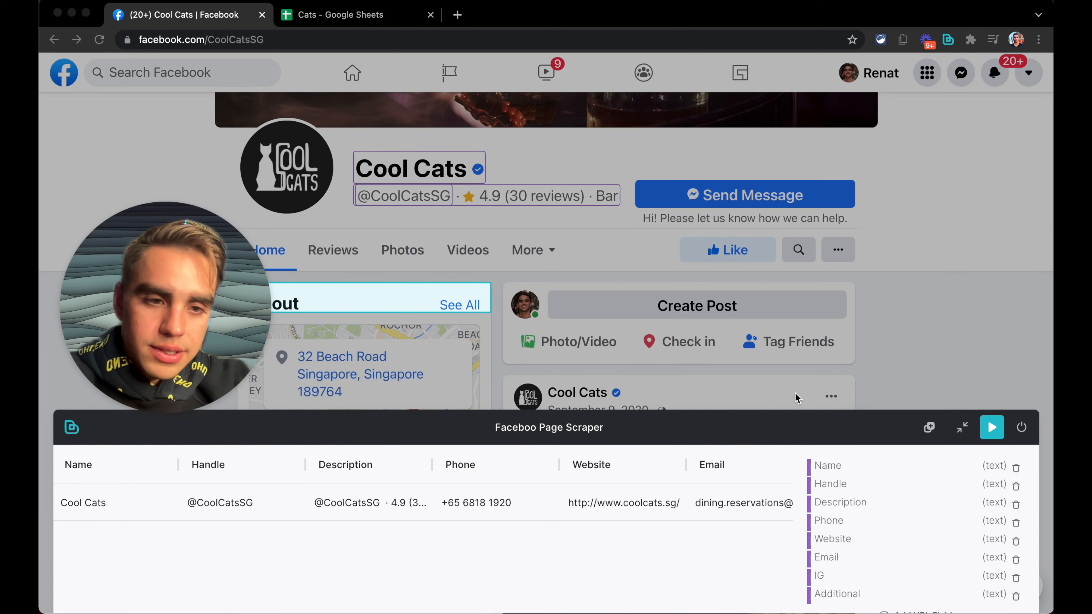
click(991, 429)
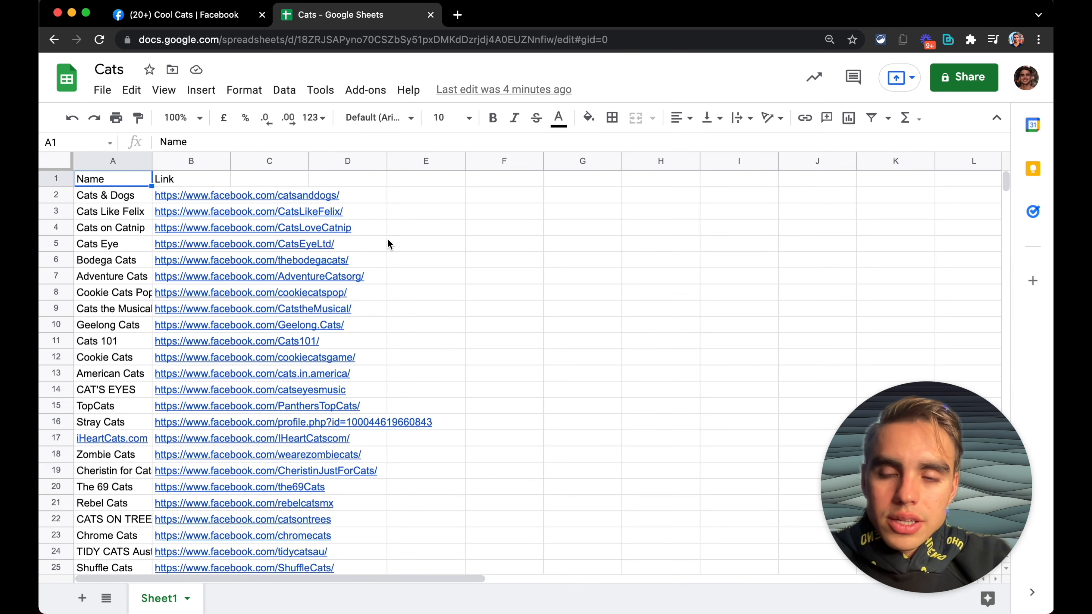
Step: Copy the links in cells B2:B7 of the Cats sheet and open the Bardeen command bar
drag(175, 195, 175, 281)
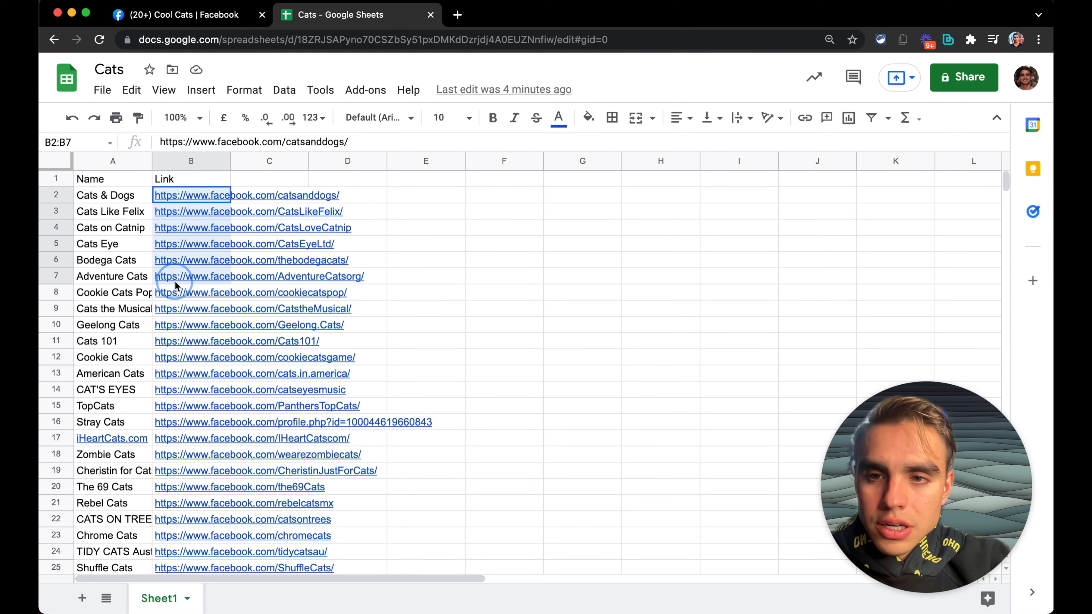
key(super+c)
key(alt+b)
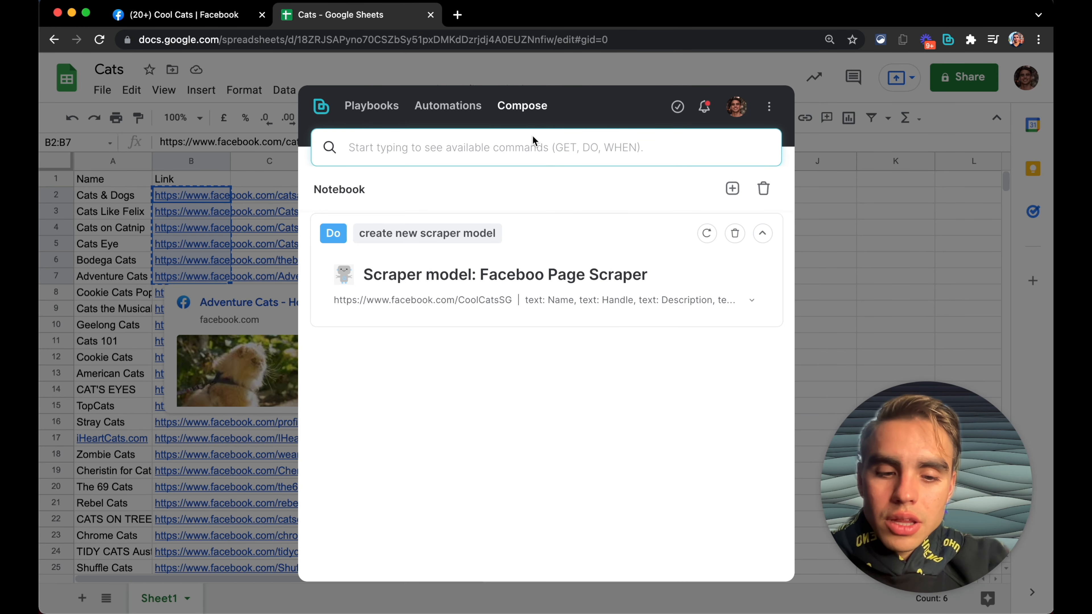
Step: Run the Get all links in text command using the pasted sheet links as the text
text(all)
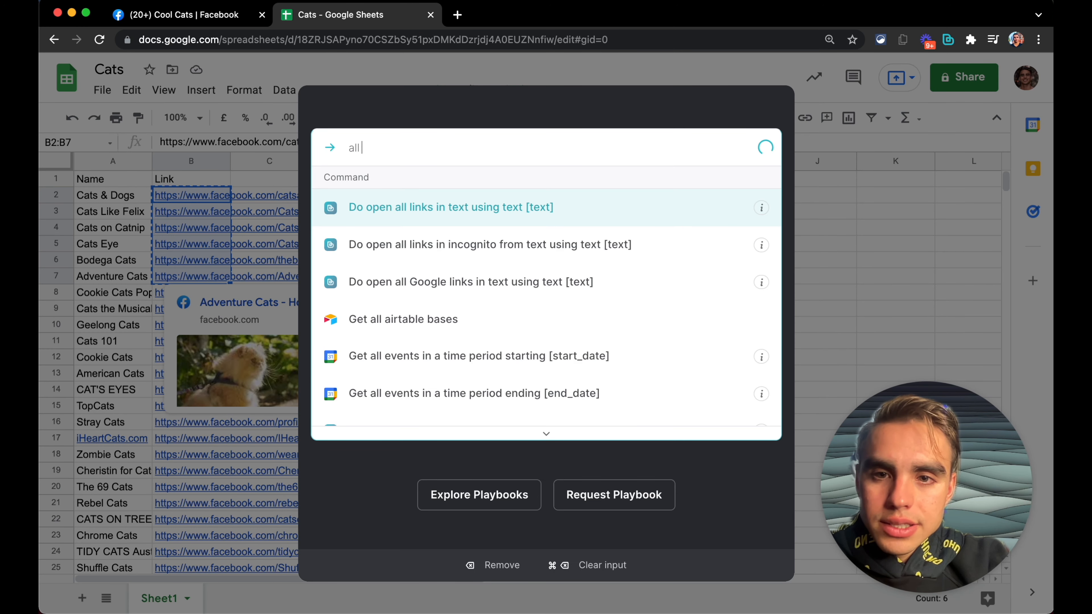
key(shift+super+BackSpace)
text(get)
key(Return)
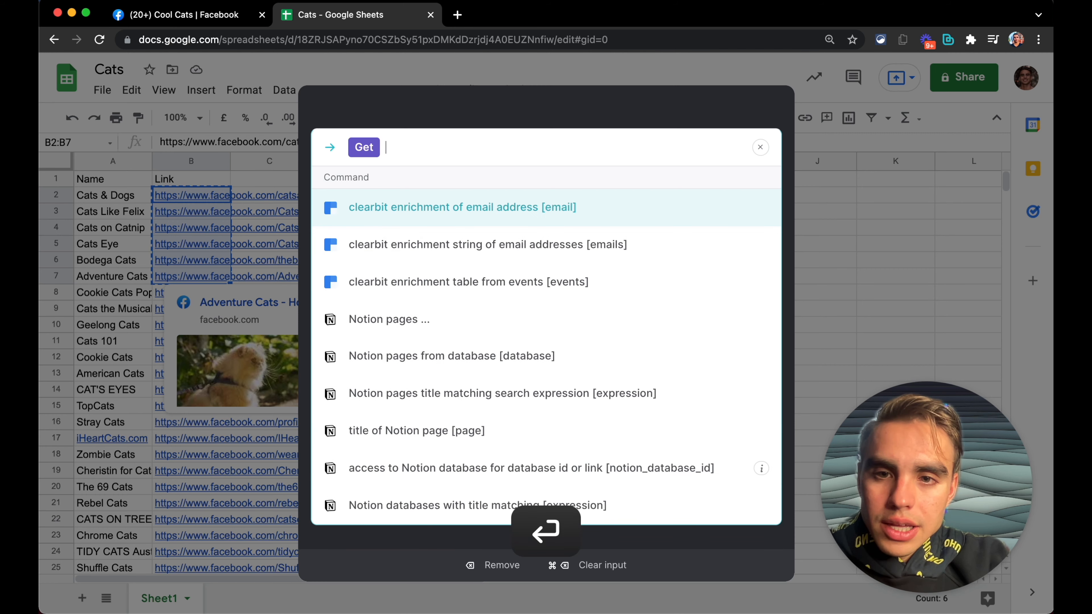
text(link)
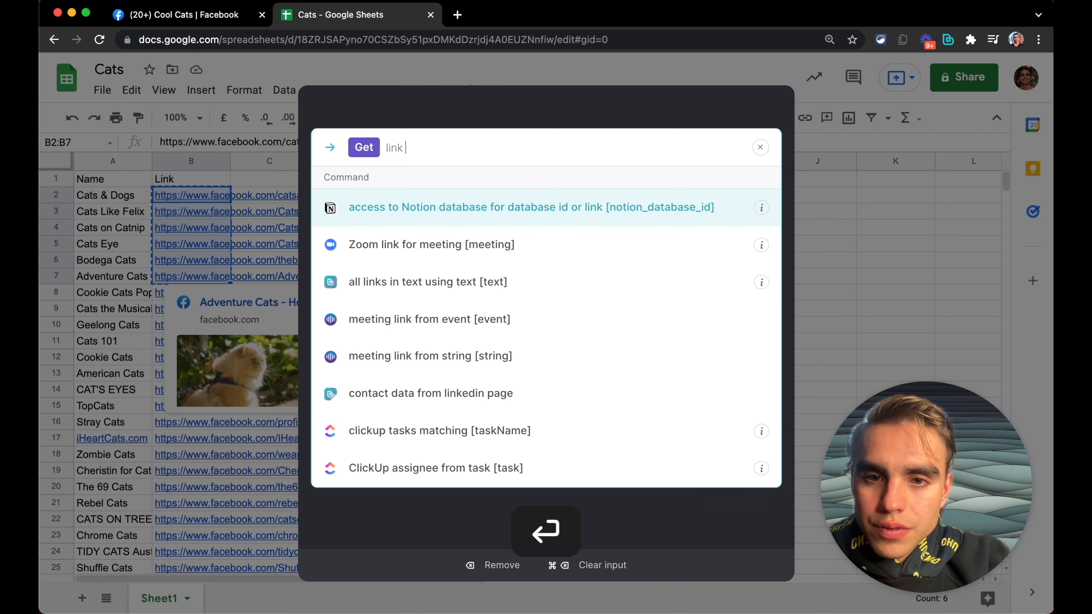
key(Down)
key(Down)
key(Down)
key(Up)
key(Return)
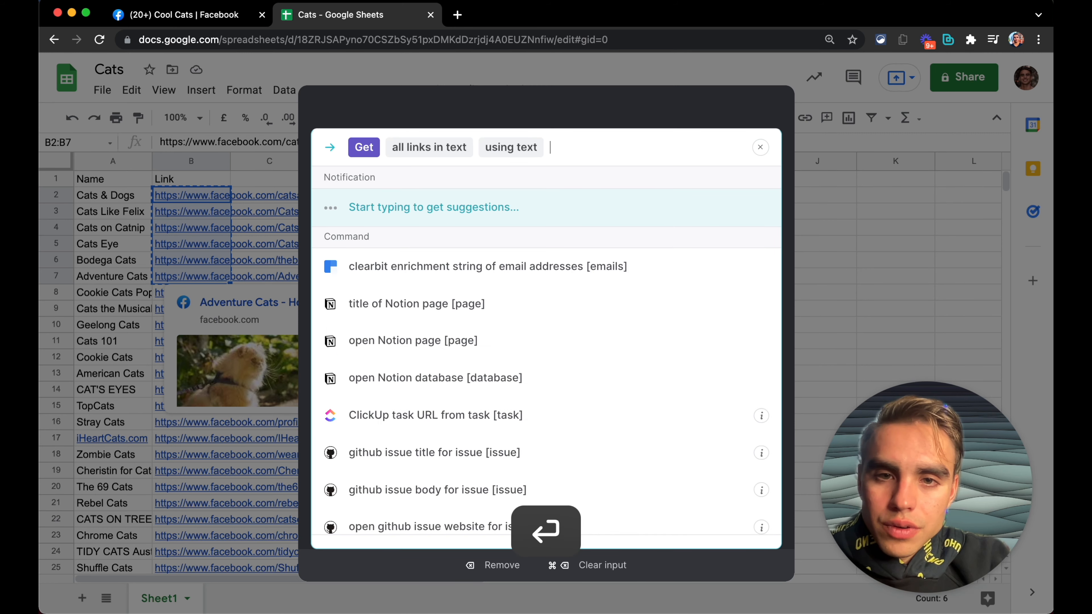
text(https://www.facebook.com/catsanddogs/ https://www.facebook.com/CatsLikeFelix/ https://www.facebook.com/CatsLoveCatnip https://www.facebook.com/CatsEyeLtd/ https://www.facebook.com/thebodegacats/ https://www.facebook.com/AdventureCatsorg/)
key(Return)
key(Return)
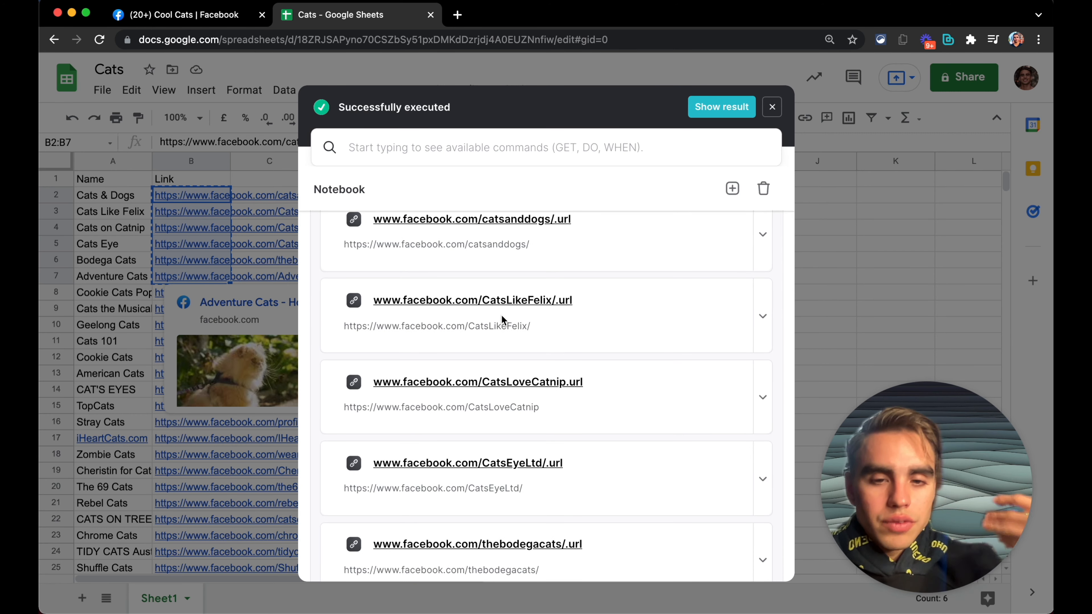
Step: Build a Get data using scraper model command with Last model on urls, choosing Use all 6 urls
scroll(501, 315, down, 3)
scroll(501, 315, up, 5)
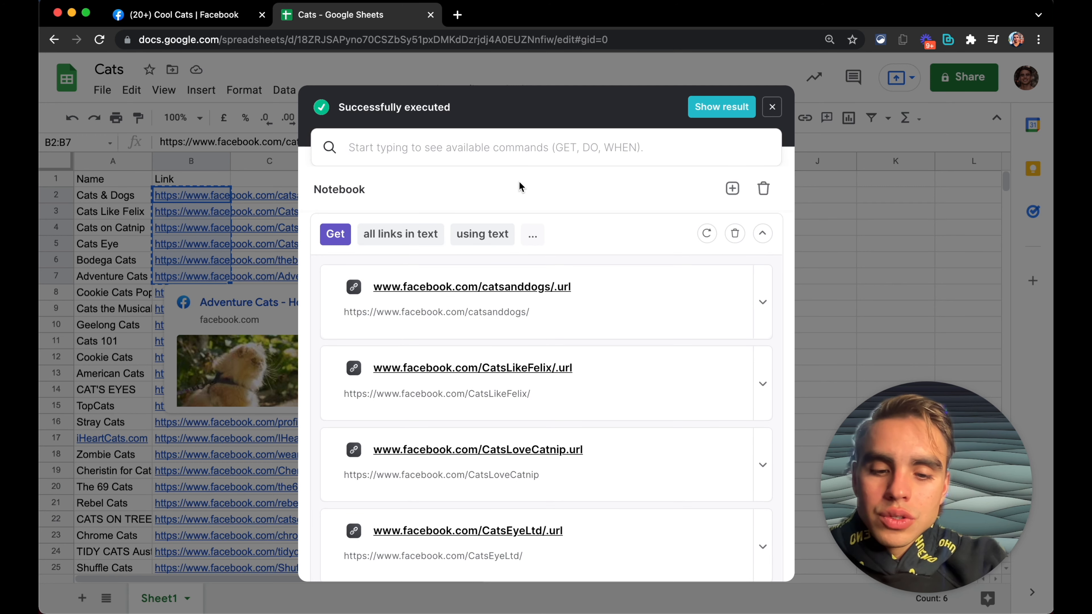
text(get da)
key(Return)
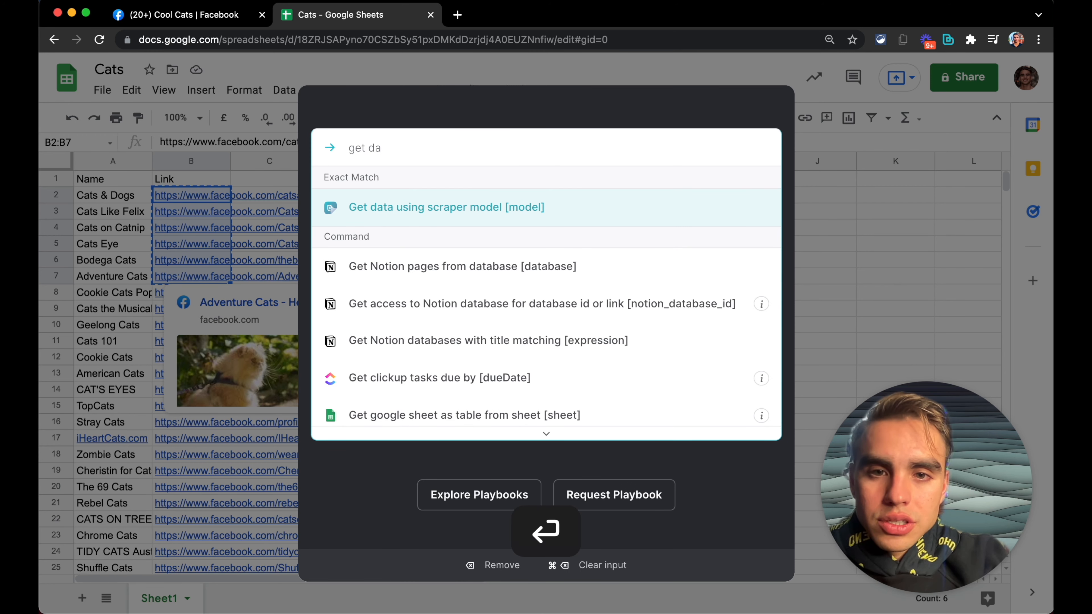
key(Down)
key(Return)
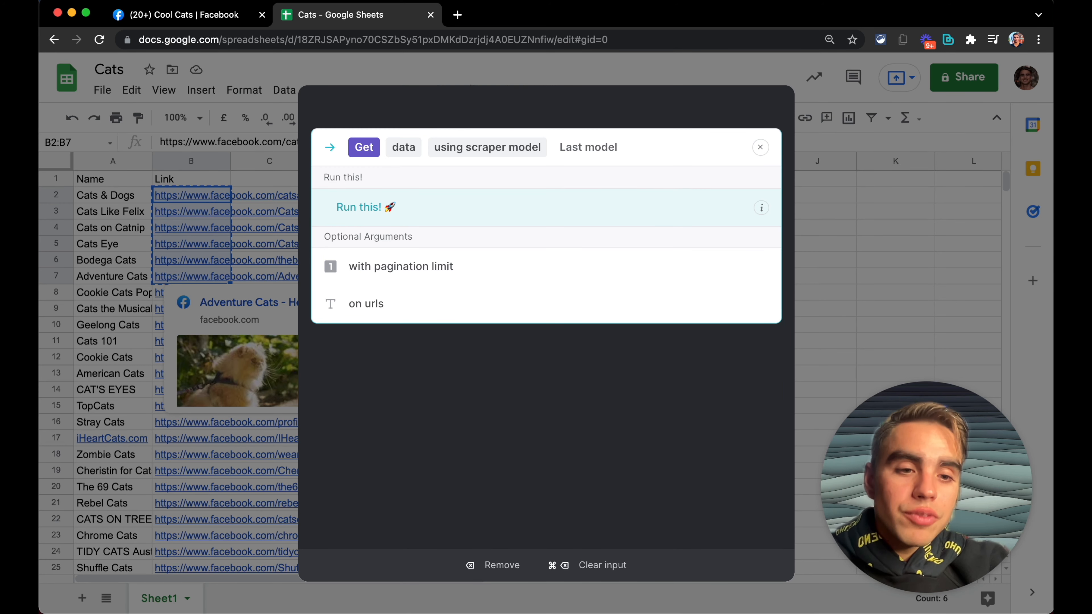
key(Down)
key(Down)
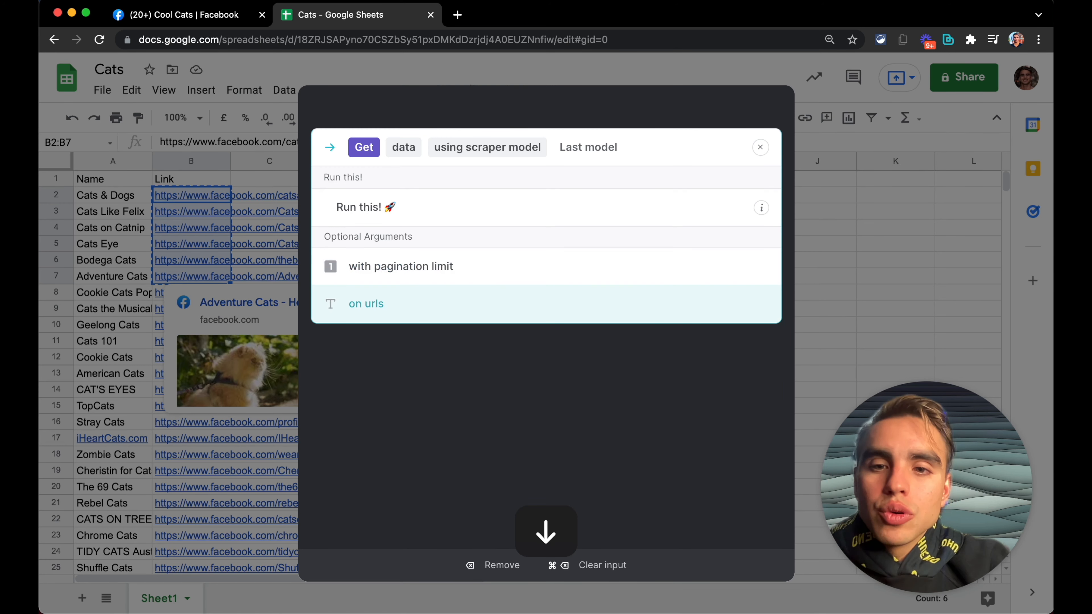
click(397, 304)
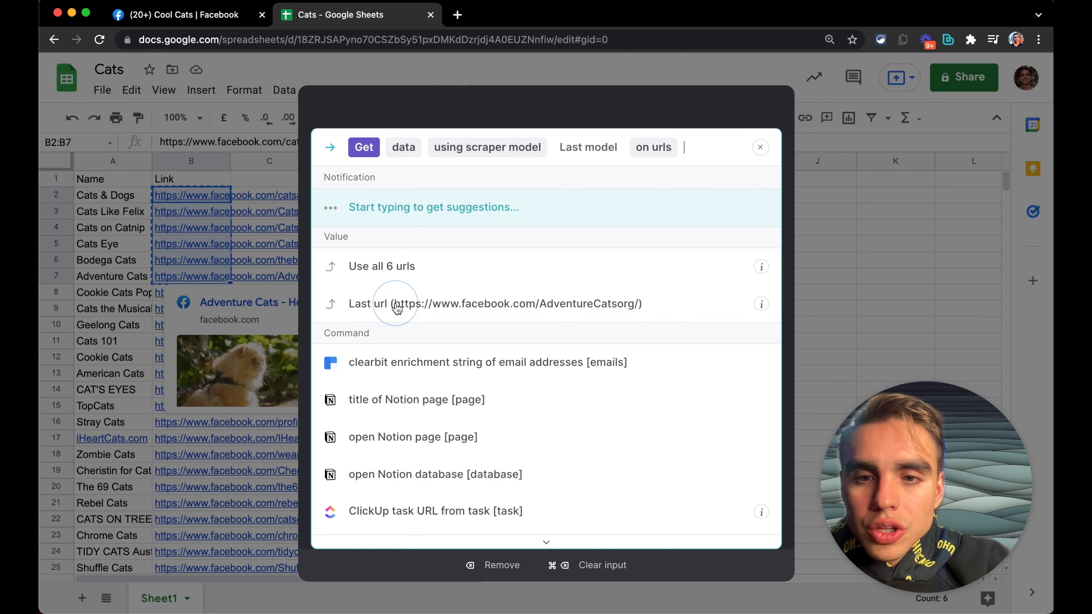
click(419, 279)
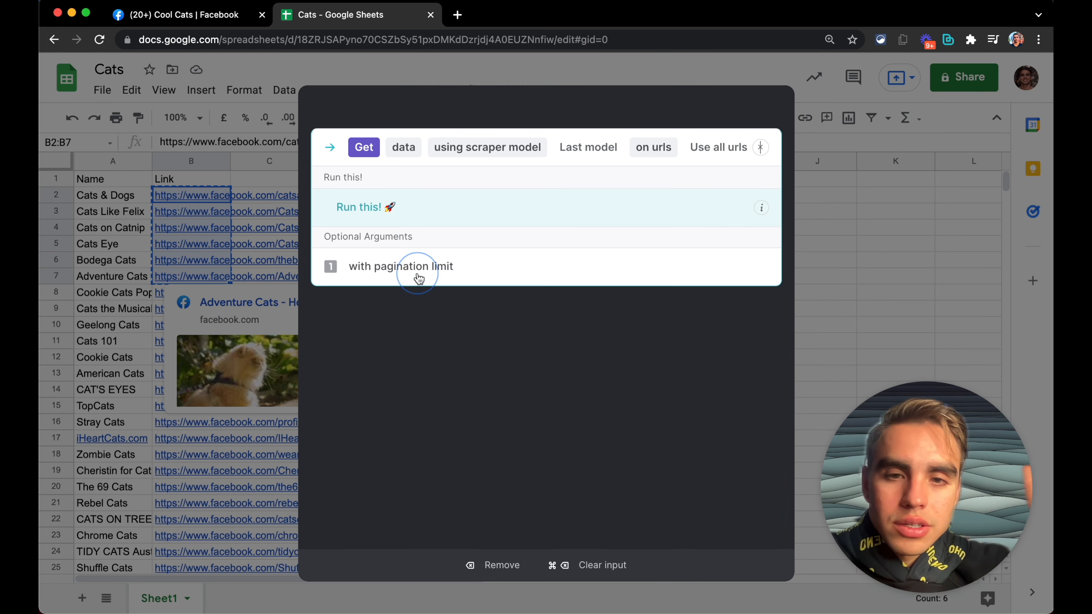